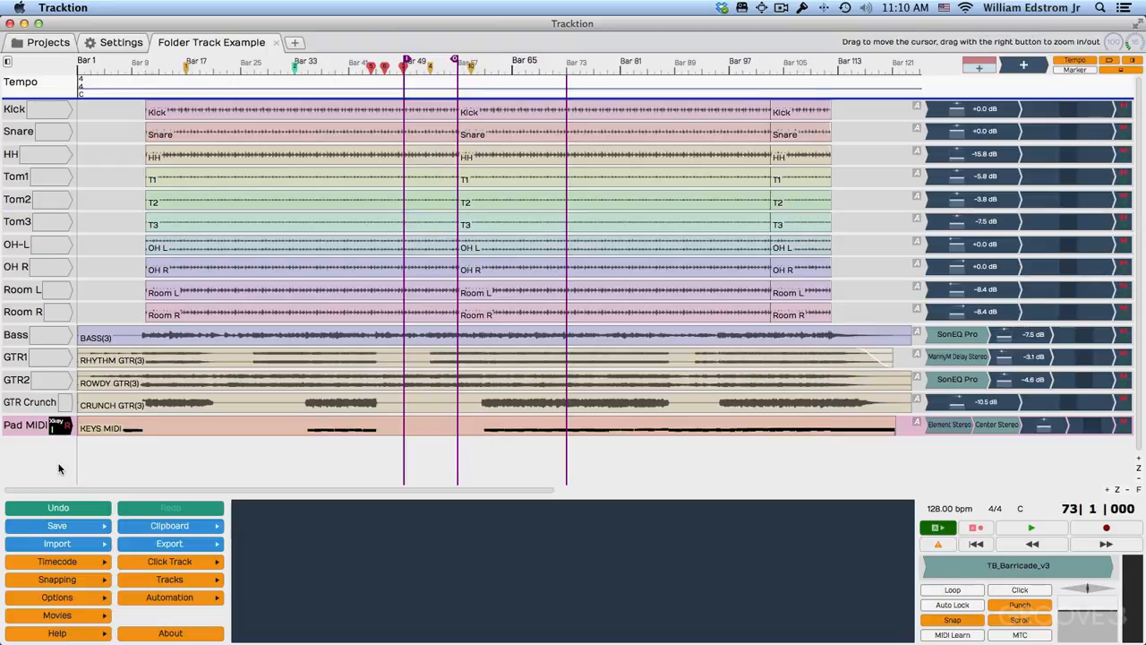
Step: Create a new empty folder track above the GTR1 track and name it GTRs
left_click(20, 358)
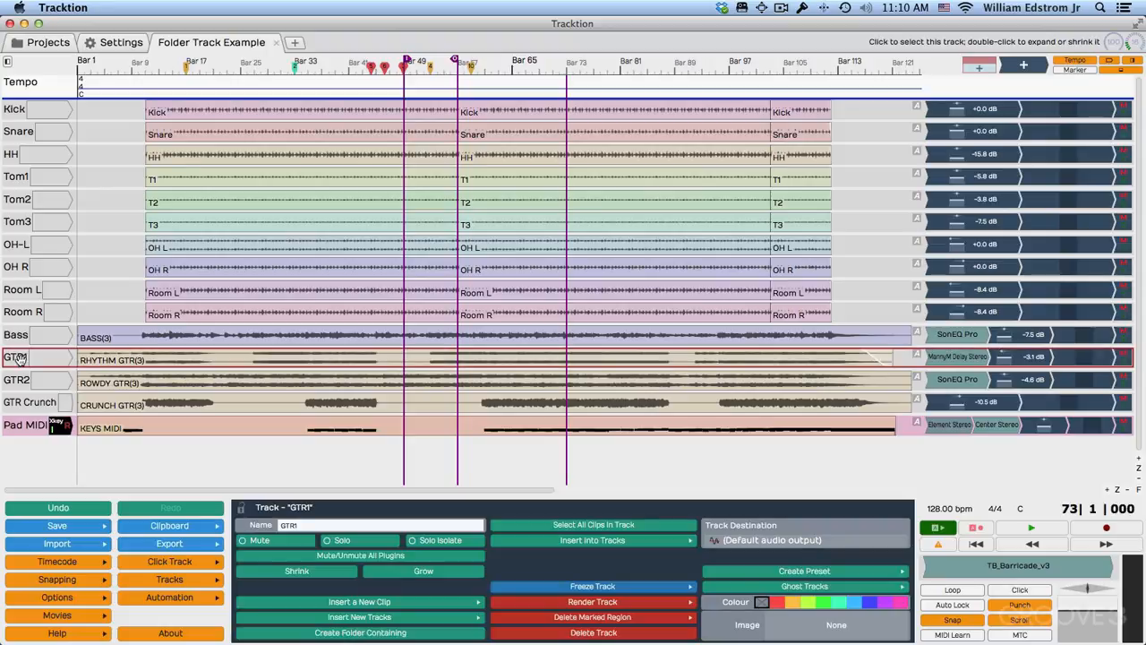
right_click(20, 359)
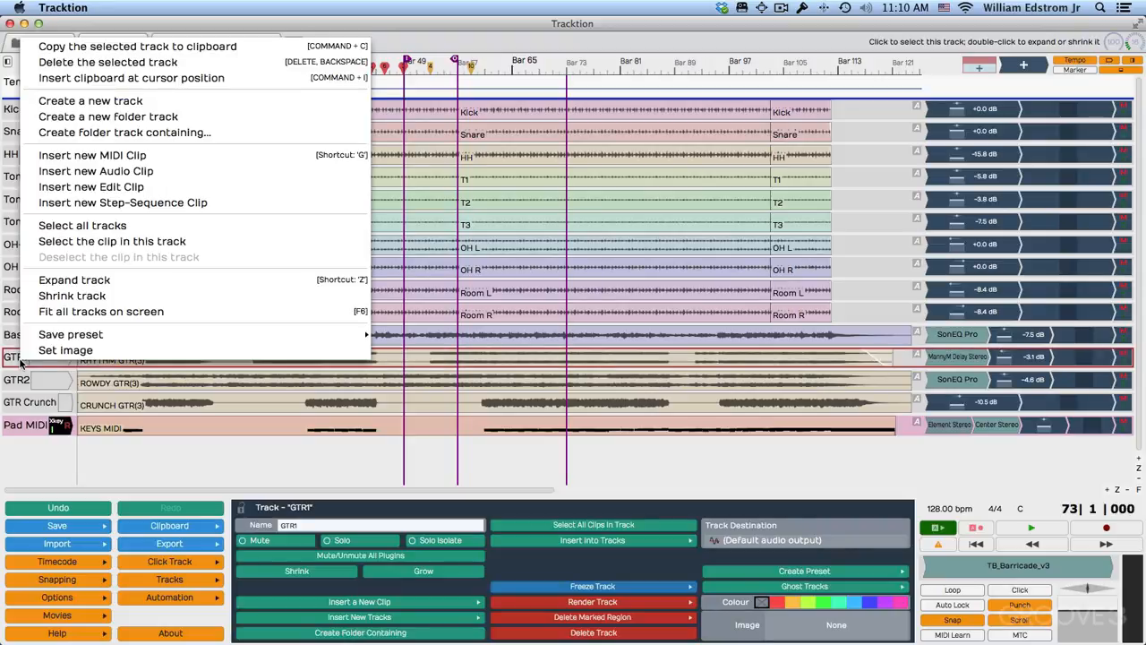
left_click(109, 117)
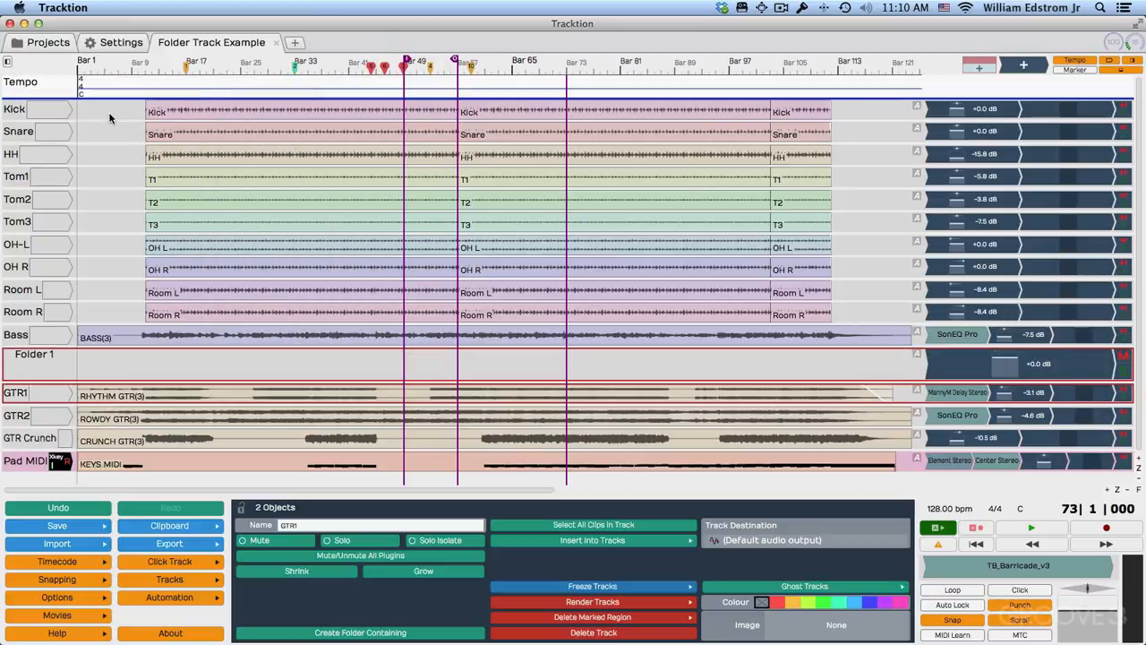
left_click(39, 359)
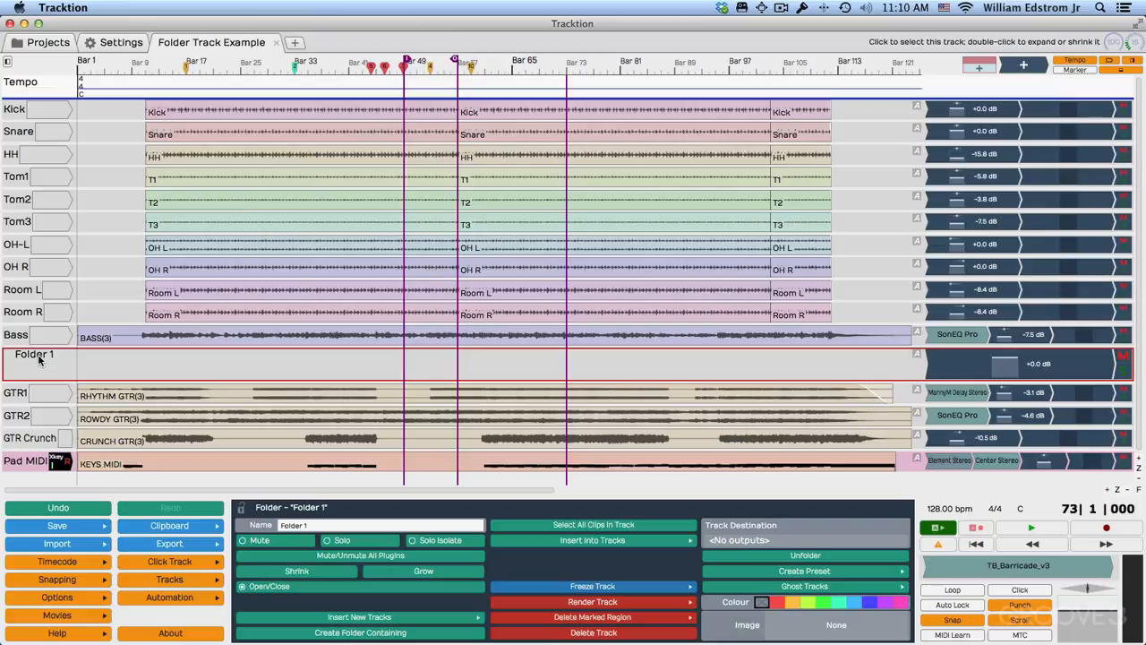
left_click(314, 526)
type("GTRs")
key("Return")
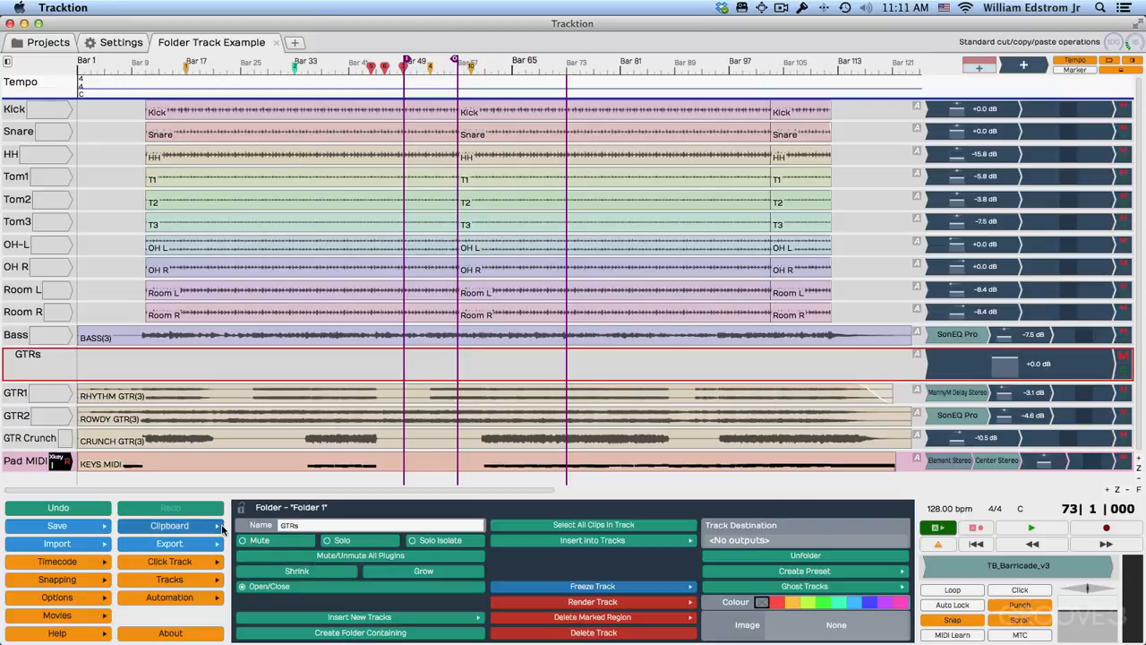
Step: Move the GTR1 and GTR2 tracks into the GTRs folder, with GTR1 placed above GTR2
left_click(15, 392)
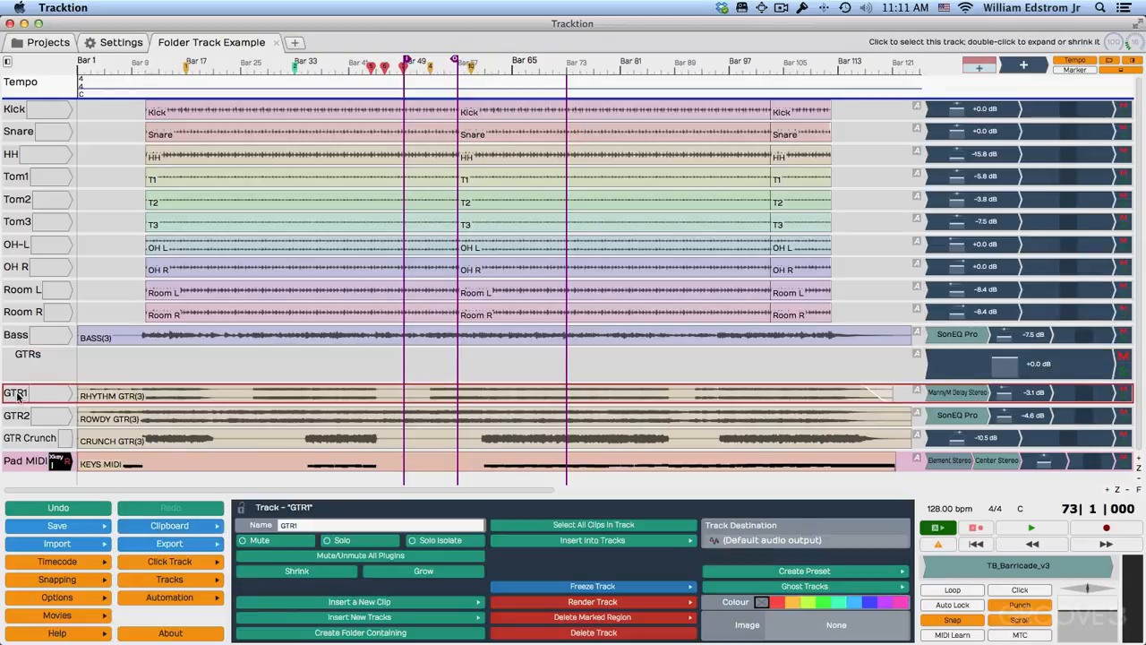
left_click_drag(16, 393, 185, 374)
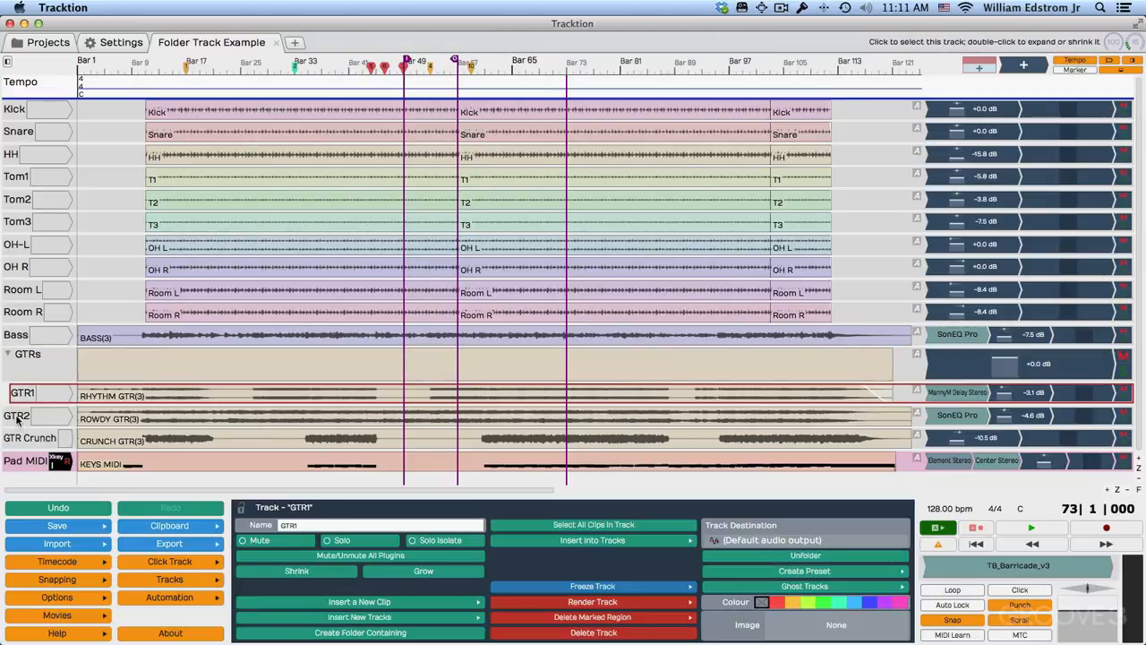
left_click_drag(16, 421, 49, 400)
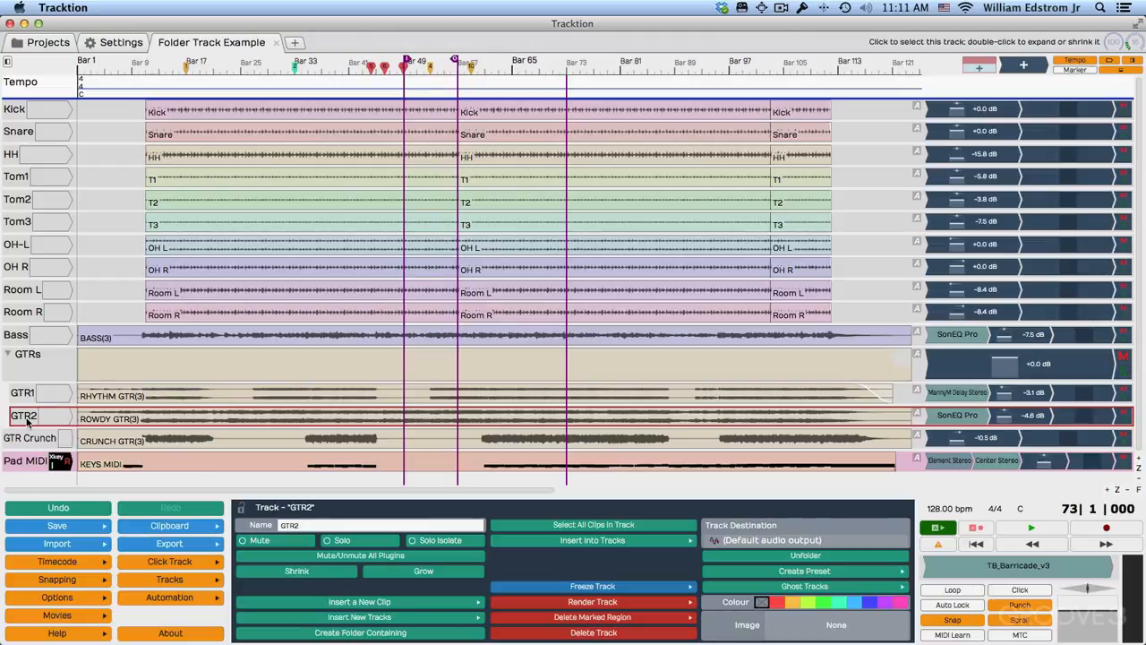
key("ctrl+z")
left_click_drag(27, 419, 47, 370)
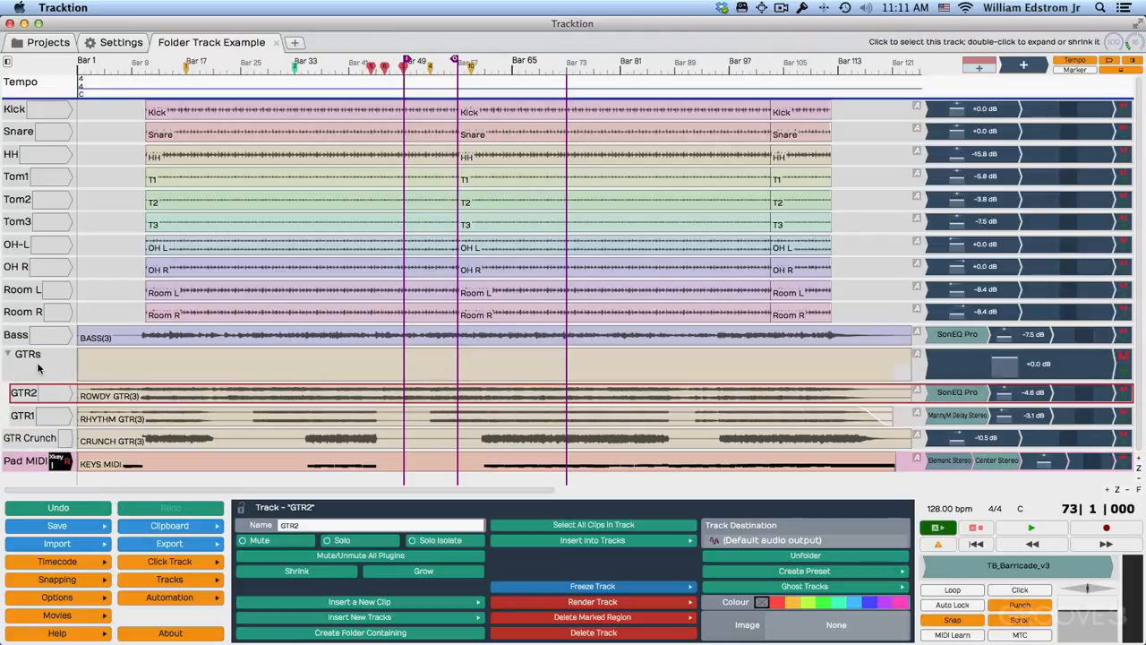
left_click_drag(29, 417, 27, 388)
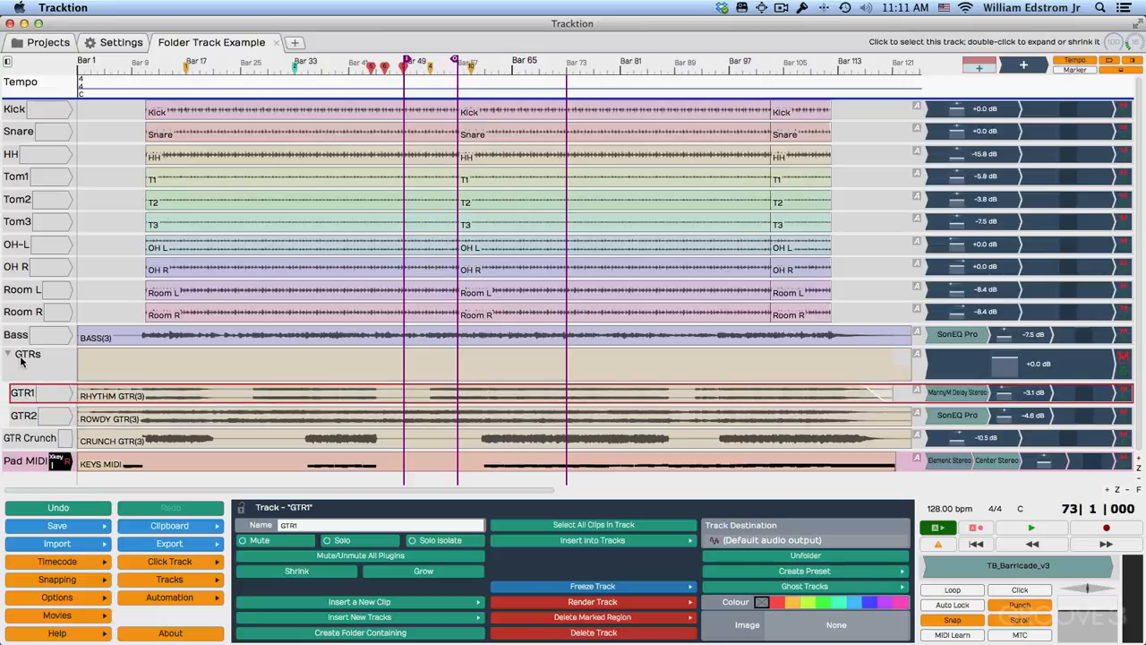
Step: Collapse the GTRs folder to hide its tracks and play a short passage of the song
left_click(8, 355)
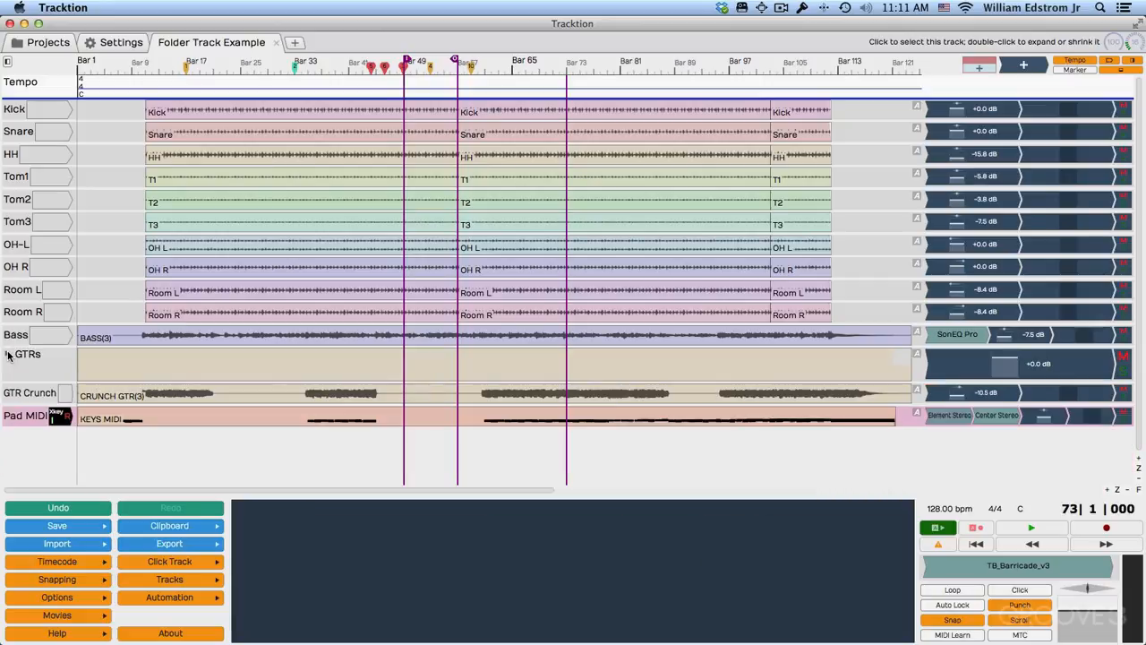
left_click(8, 355)
left_click(9, 355)
key("space")
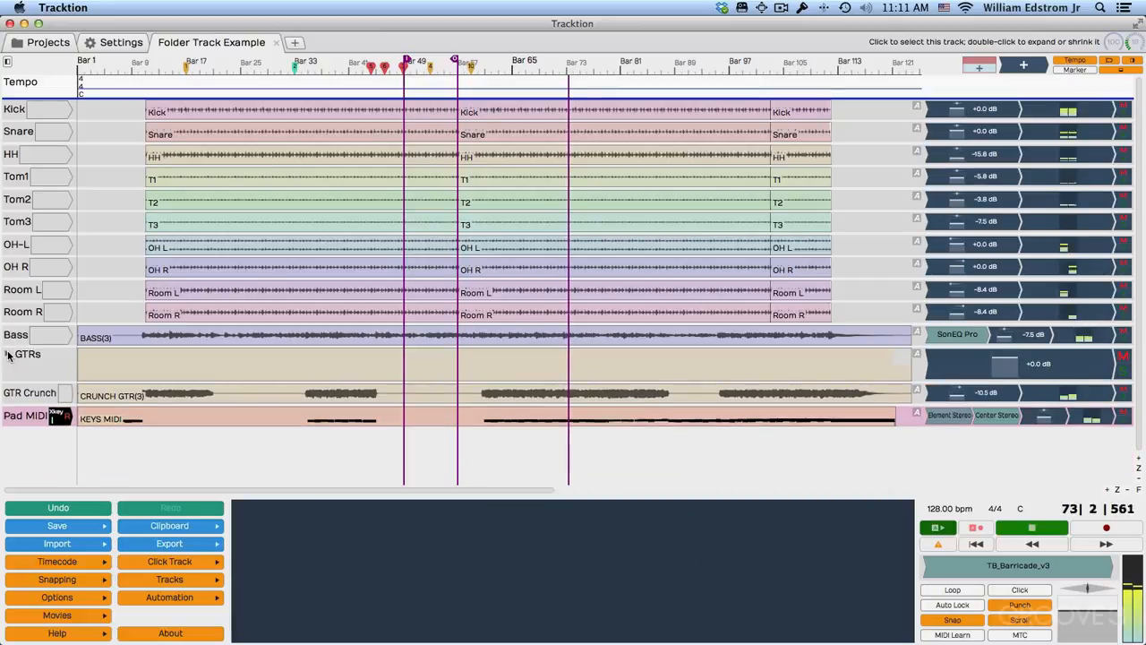
key("space")
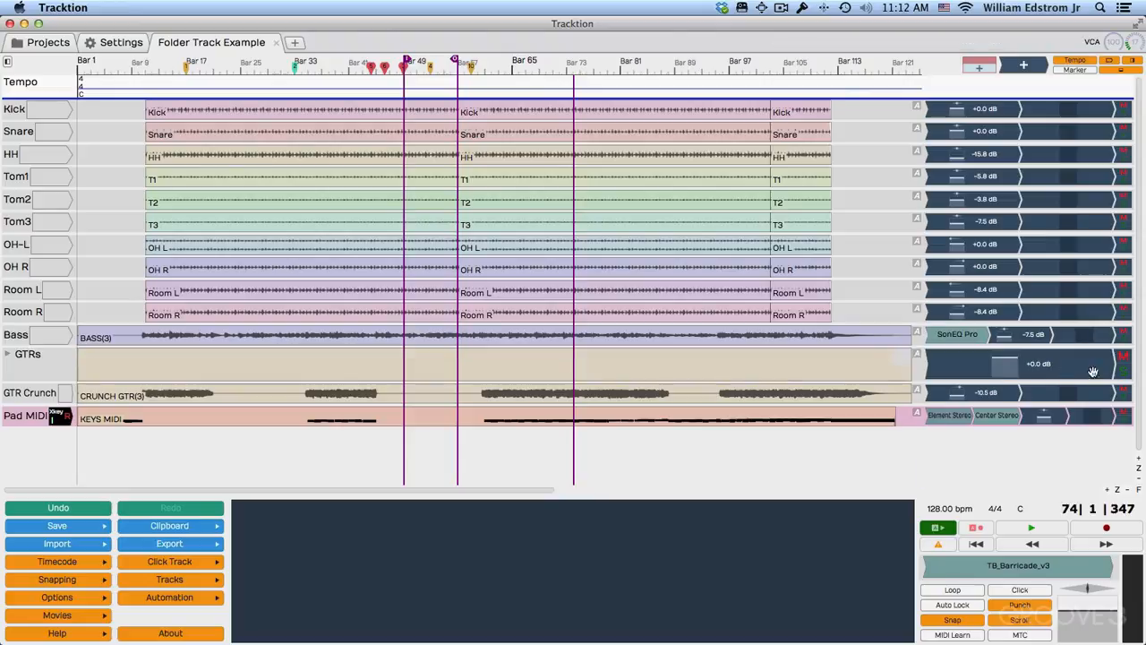
Step: Audition the GTRs folder in solo with its tracks expanded, ending with solo off and playback stopped
left_click(1123, 373)
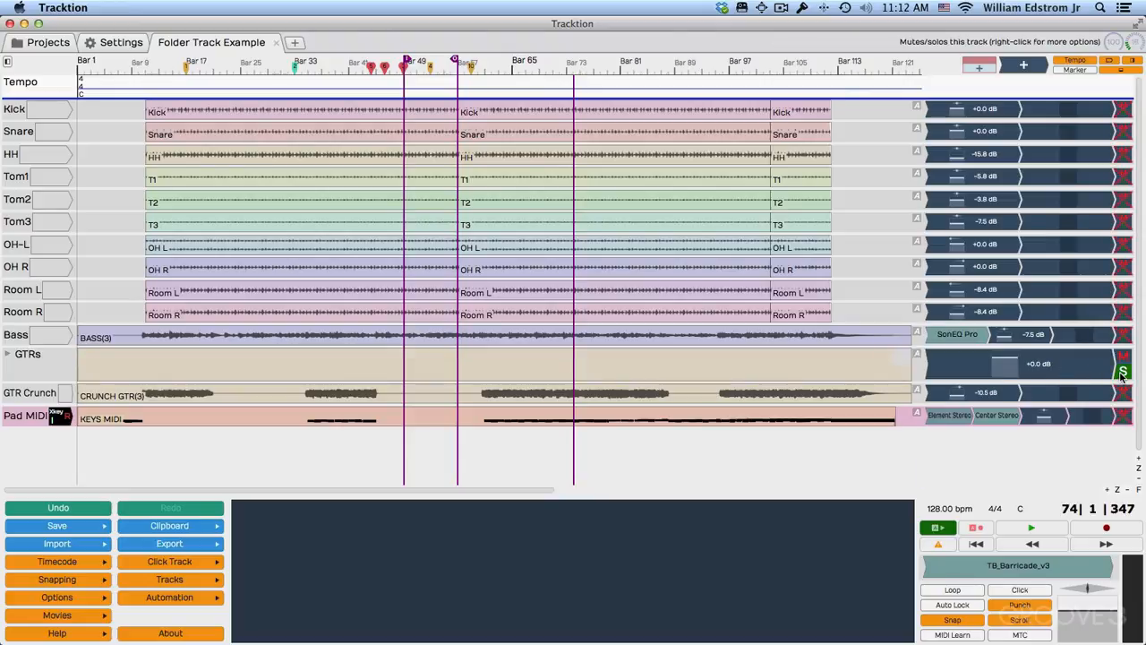
left_click(568, 392)
key("space")
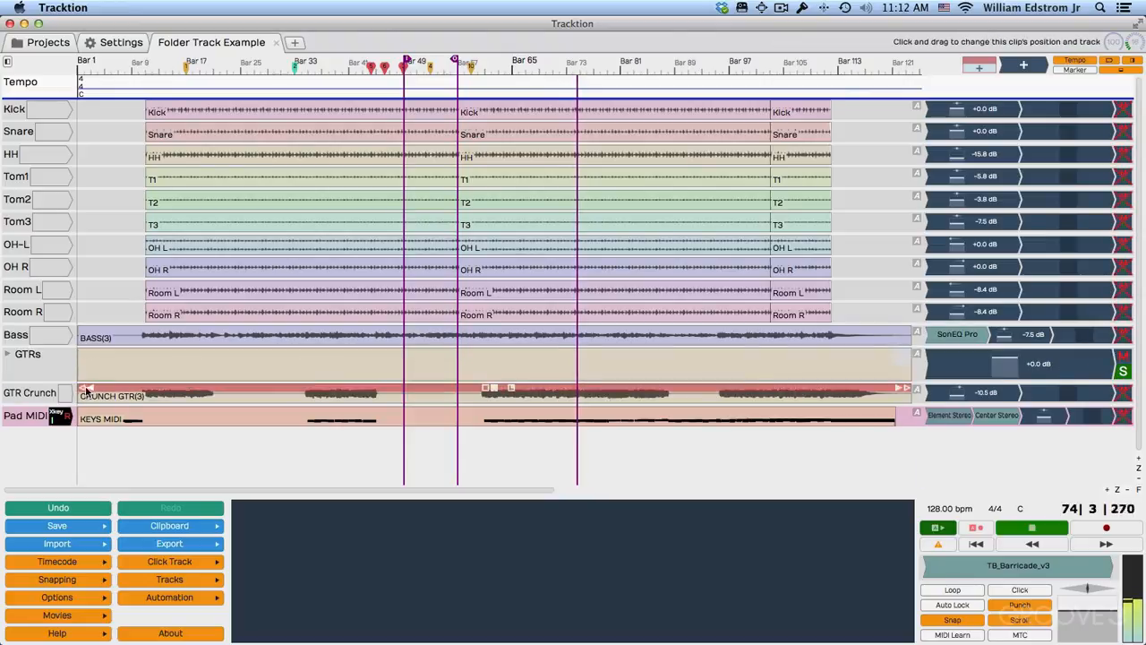
left_click(8, 355)
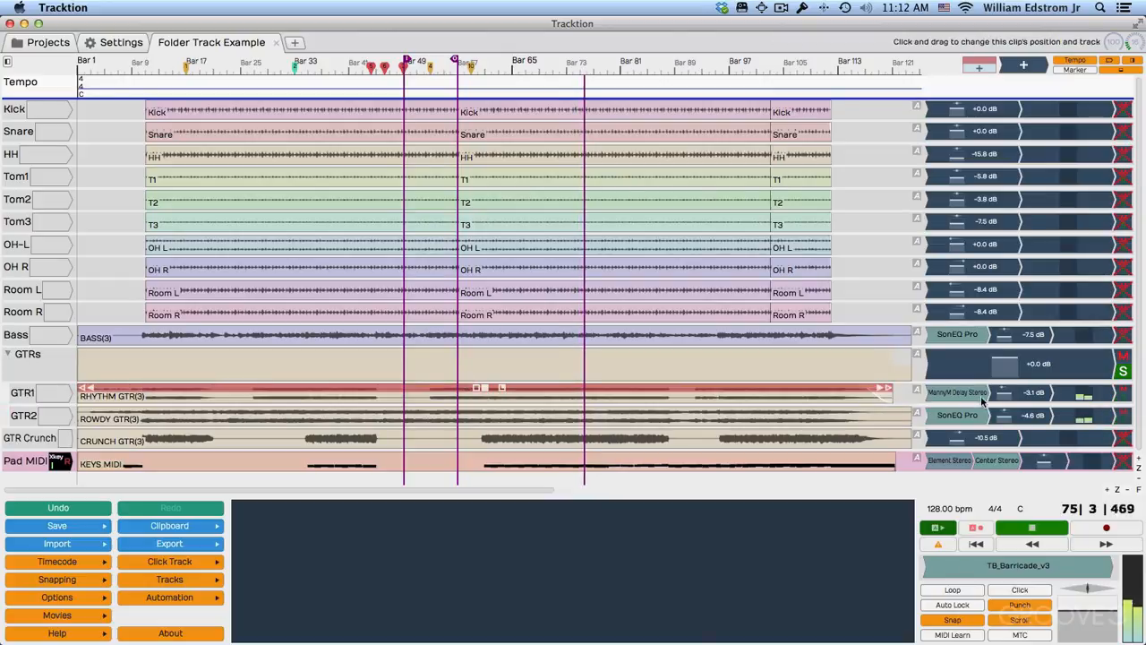
left_click(1123, 371)
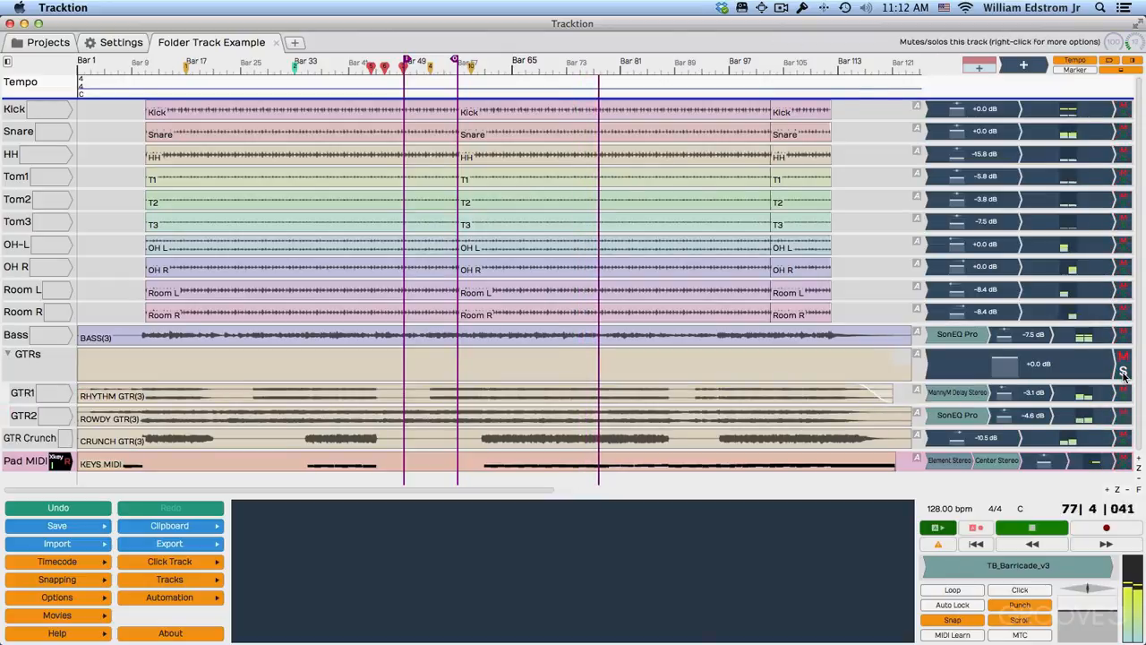
key("space")
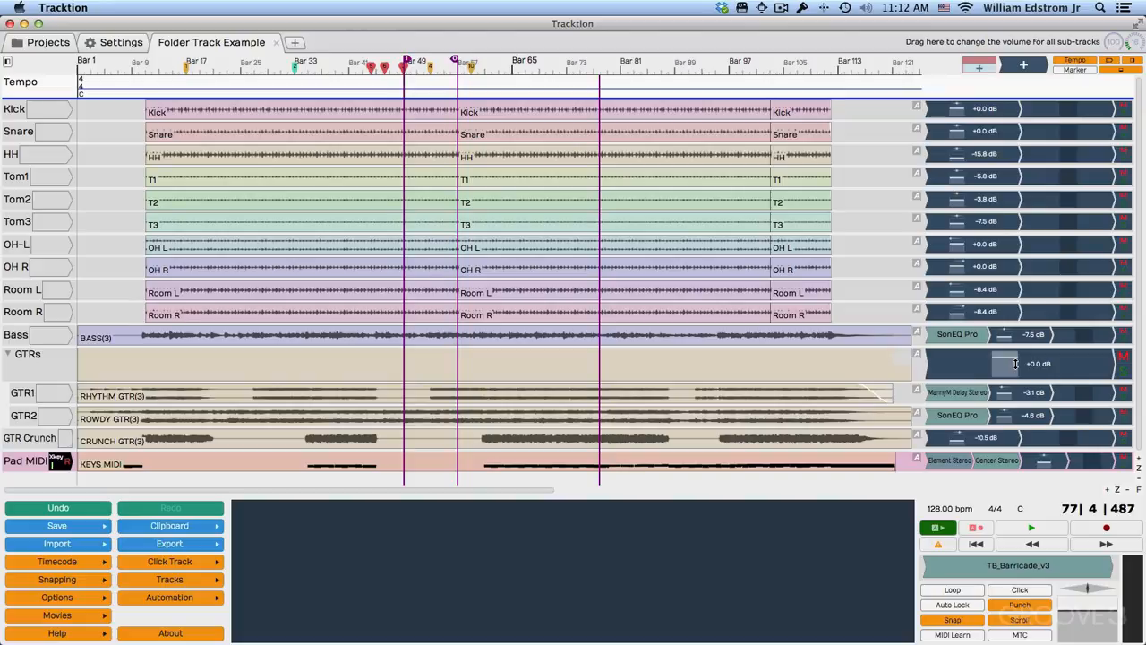
Step: Lower the GTRs folder's VCA volume to about -3.4 dB during playback
key("space")
left_click_drag(1014, 363, 1001, 383)
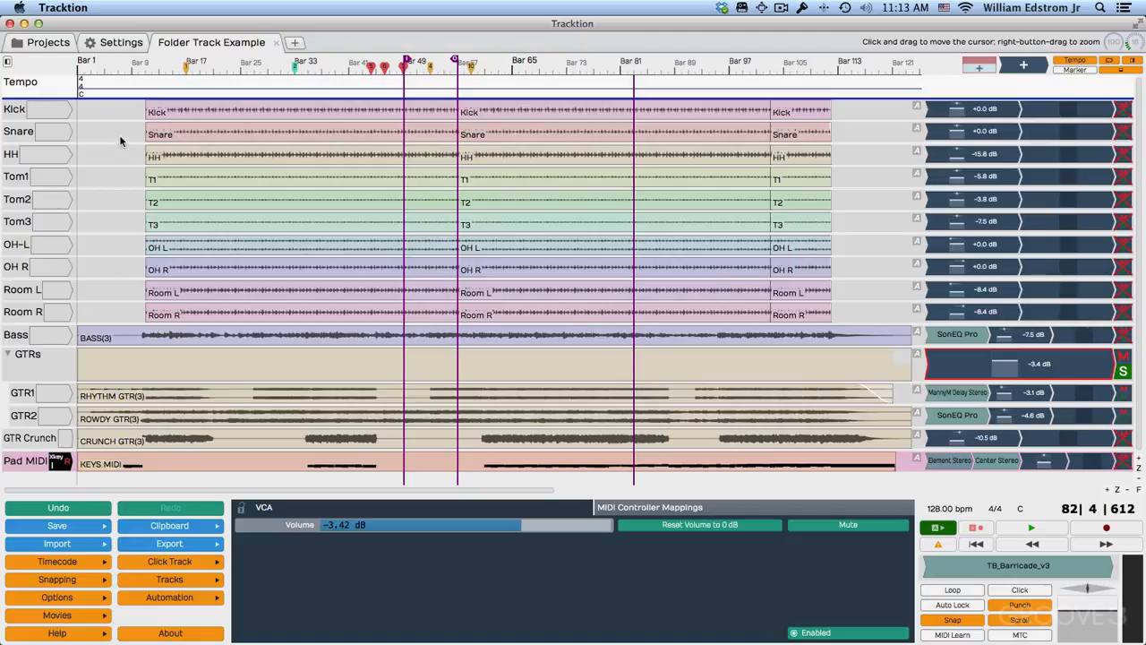
Step: Put all the drum tracks from Kick through Room R into a new folder track
left_click(15, 114)
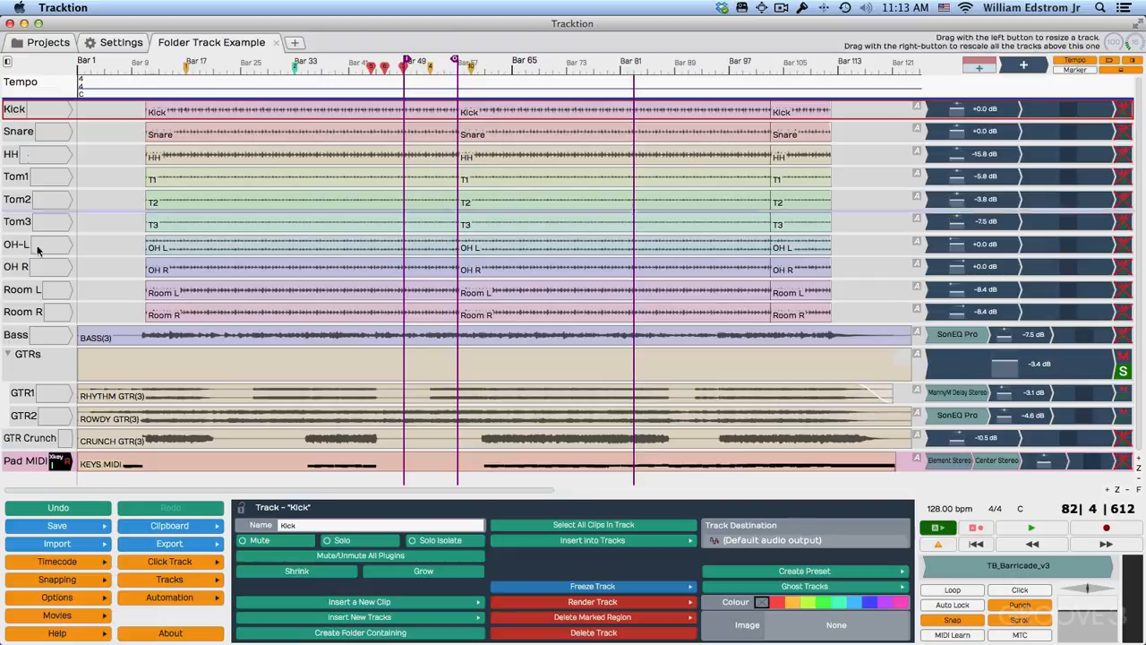
left_click(12, 315, "shift")
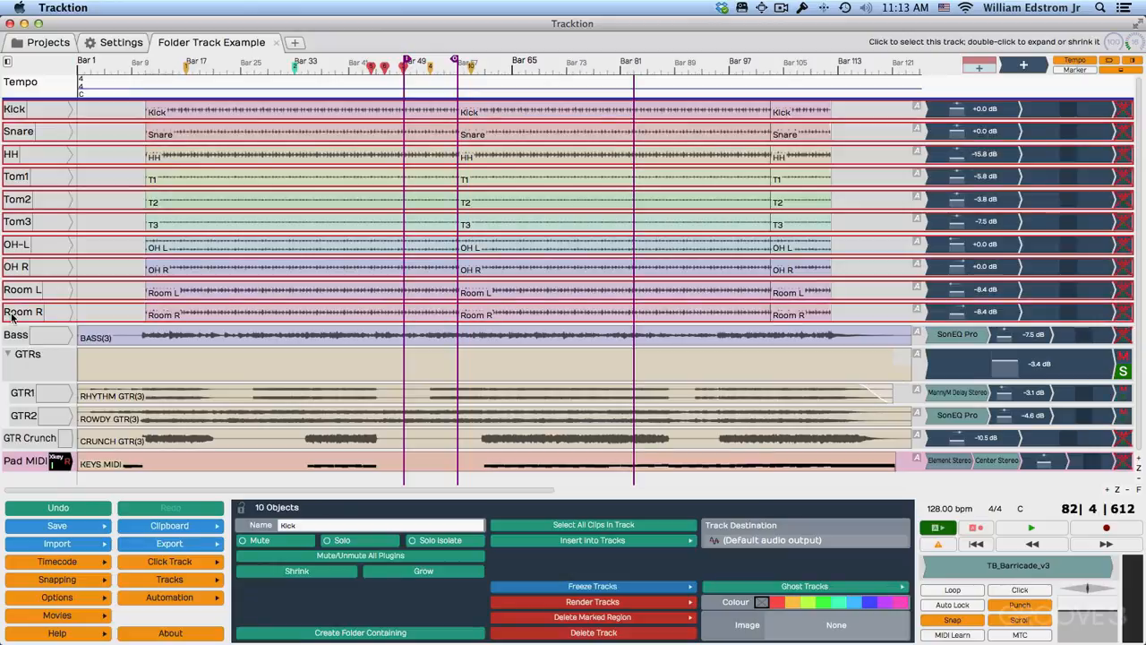
right_click(11, 308)
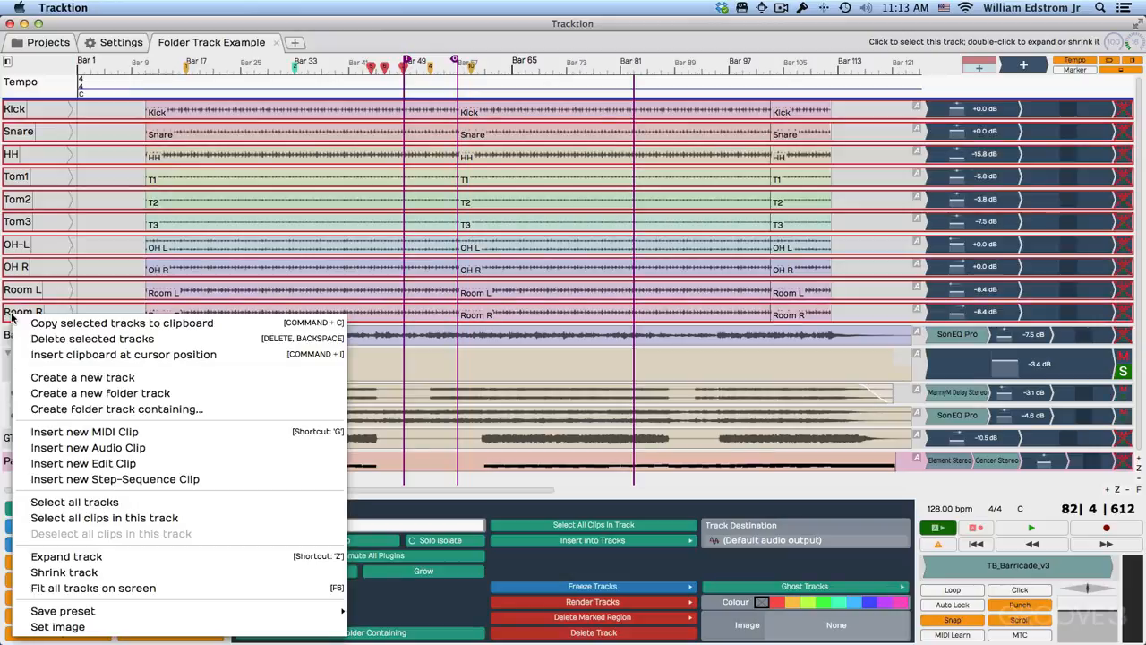
left_click(58, 410)
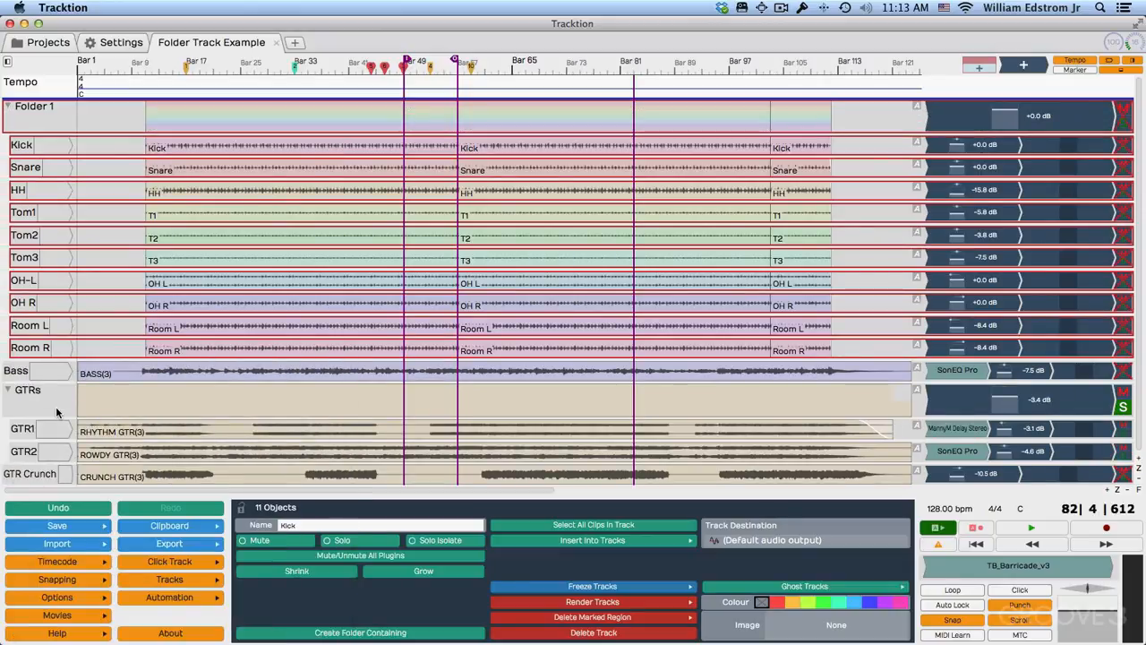
Step: Rename the drum folder as DRUMS and collapse both the DRUMS and GTRs folders
left_click(34, 106)
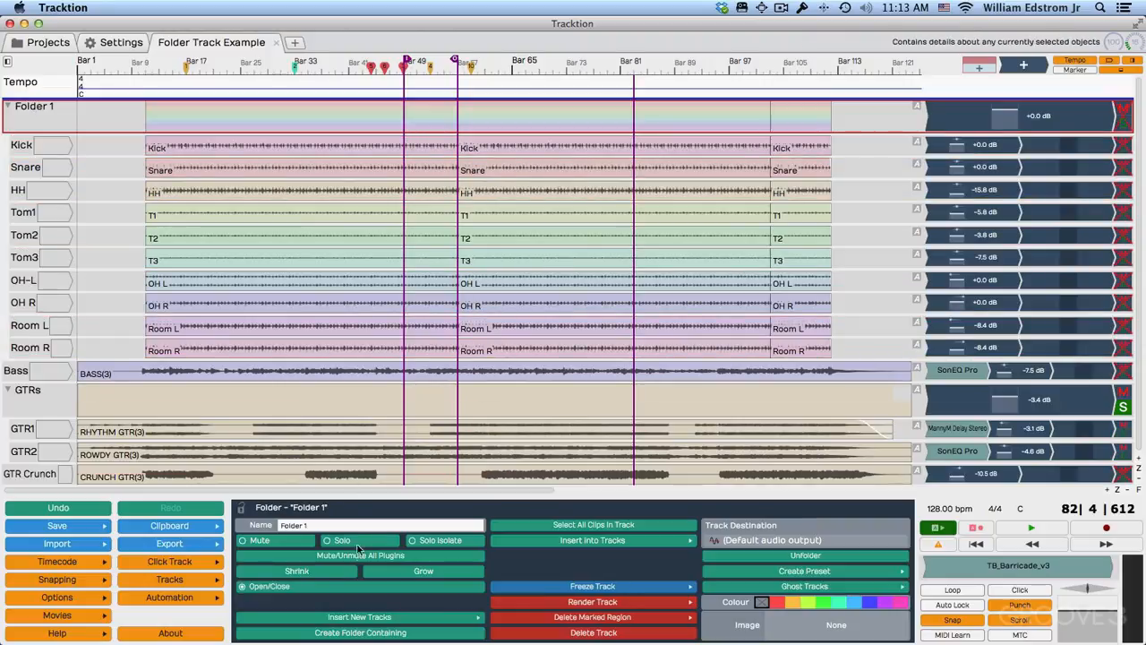
left_click(322, 525)
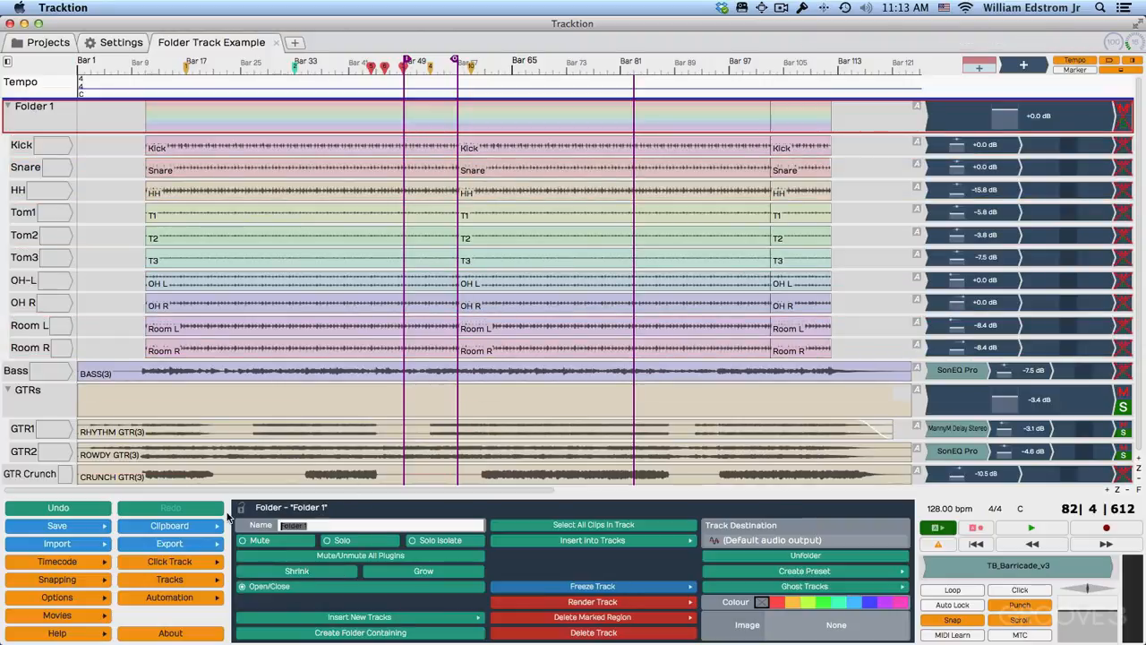
type("DRUMS")
key("Return")
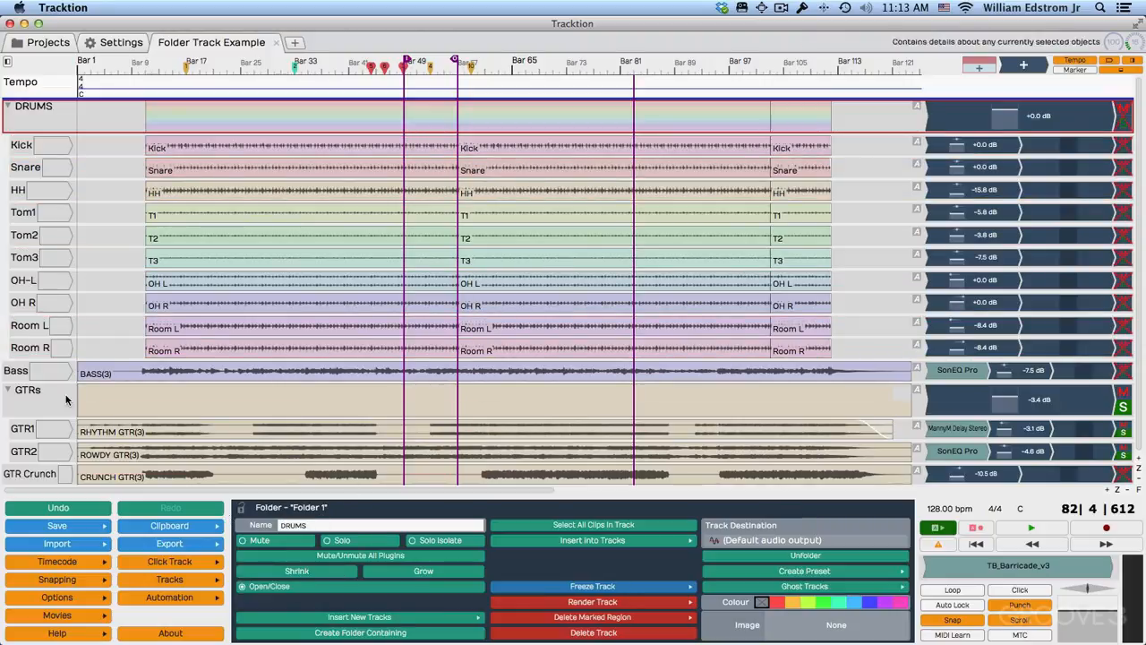
left_click(11, 106)
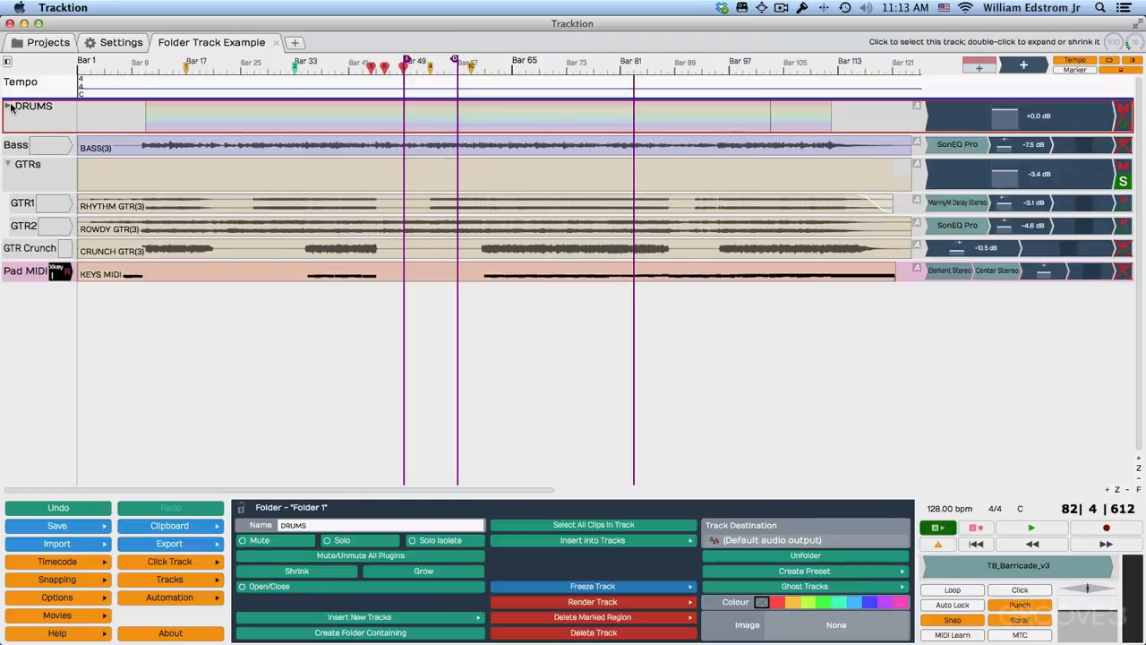
left_click(10, 165)
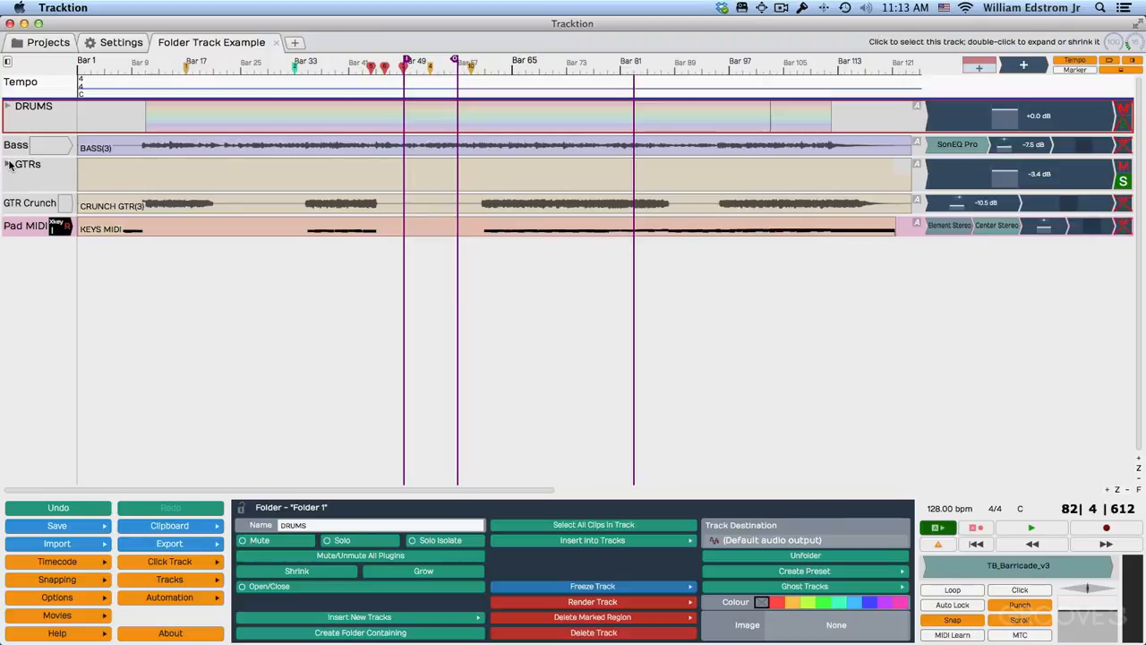
Step: Adjust the DRUMS folder's VCA volume to about +0.5 dB while listening to playback
left_click_drag(998, 119, 988, 129)
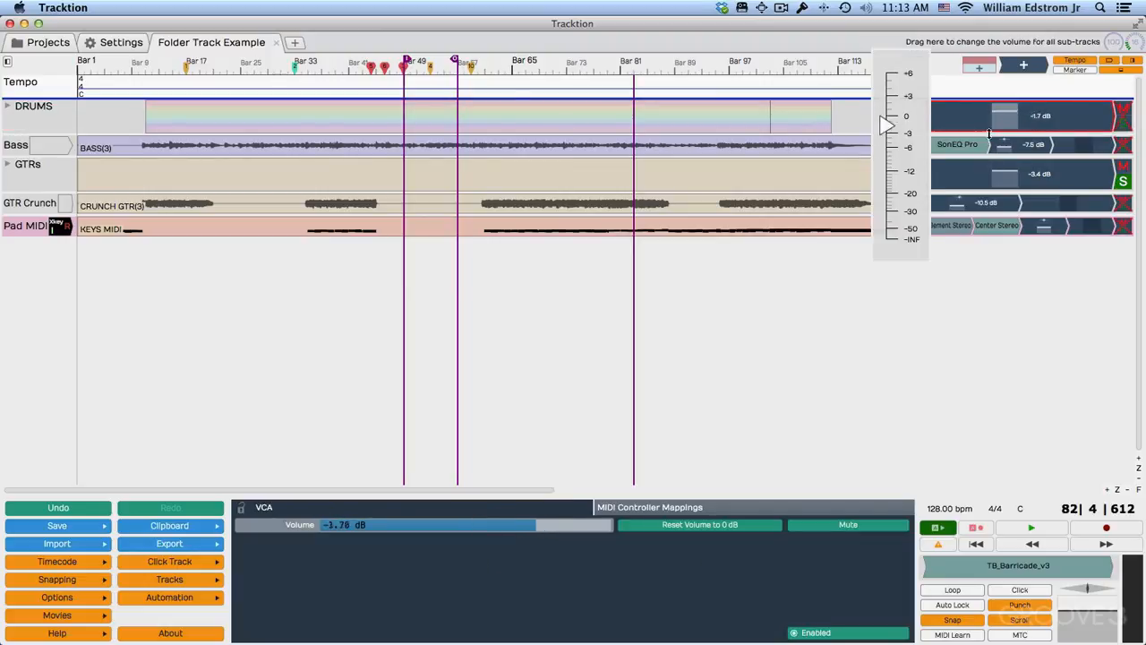
left_click_drag(989, 133, 978, 109)
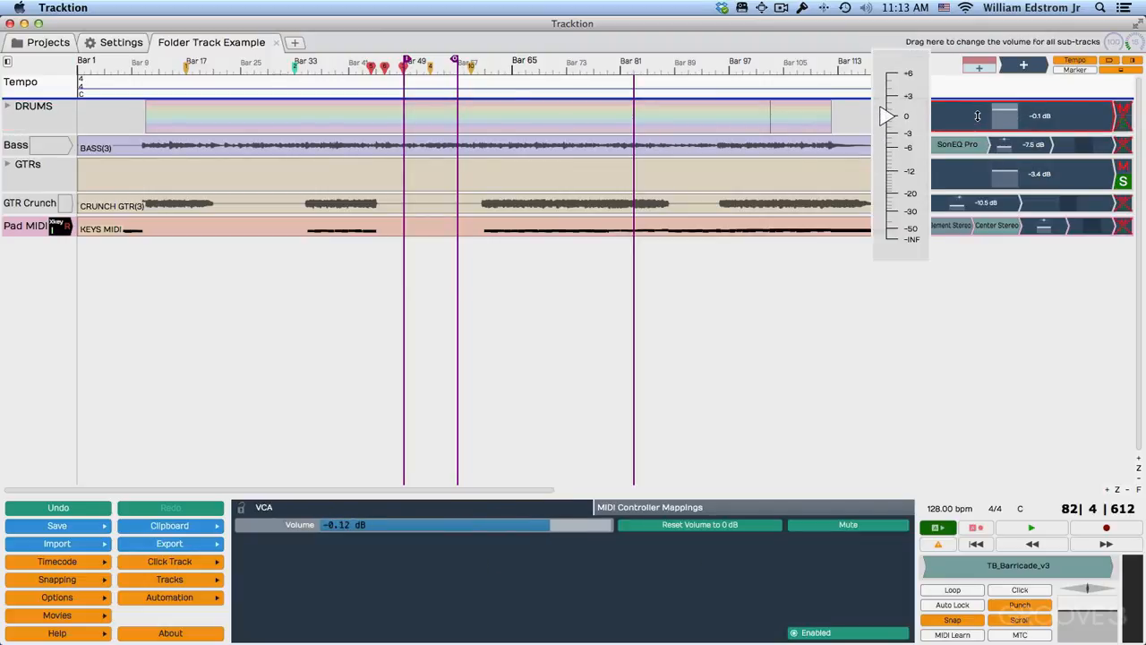
key("space")
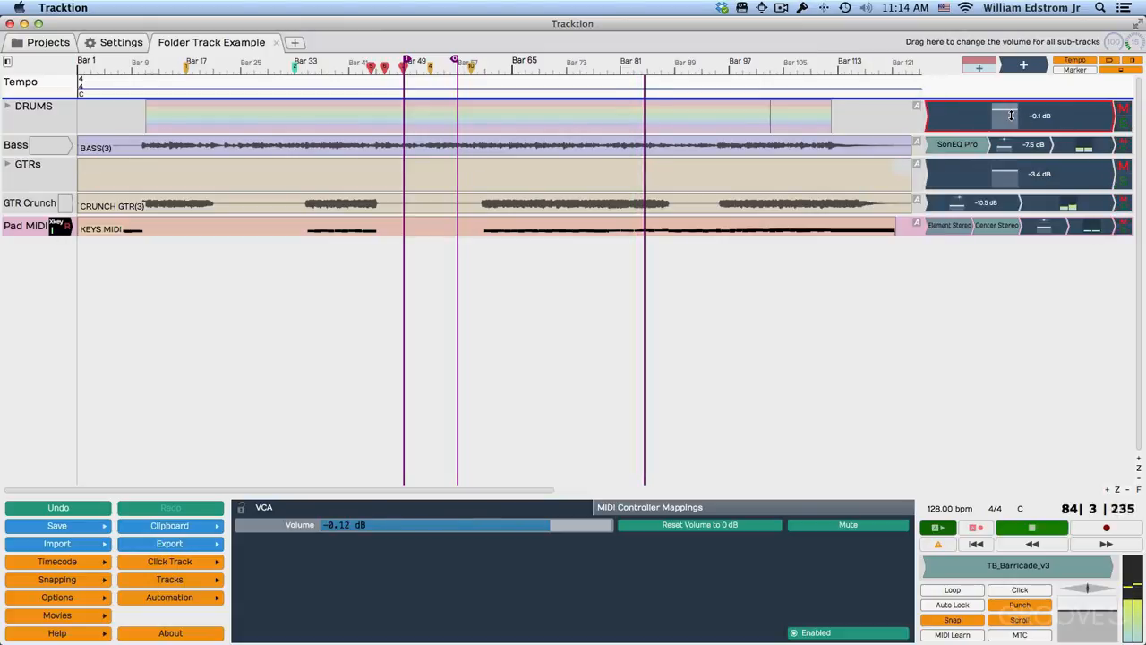
mouse_move(1011, 115)
left_mouse_down()
mouse_move(1007, 202)
mouse_move(989, 114)
left_mouse_up()
key("space")
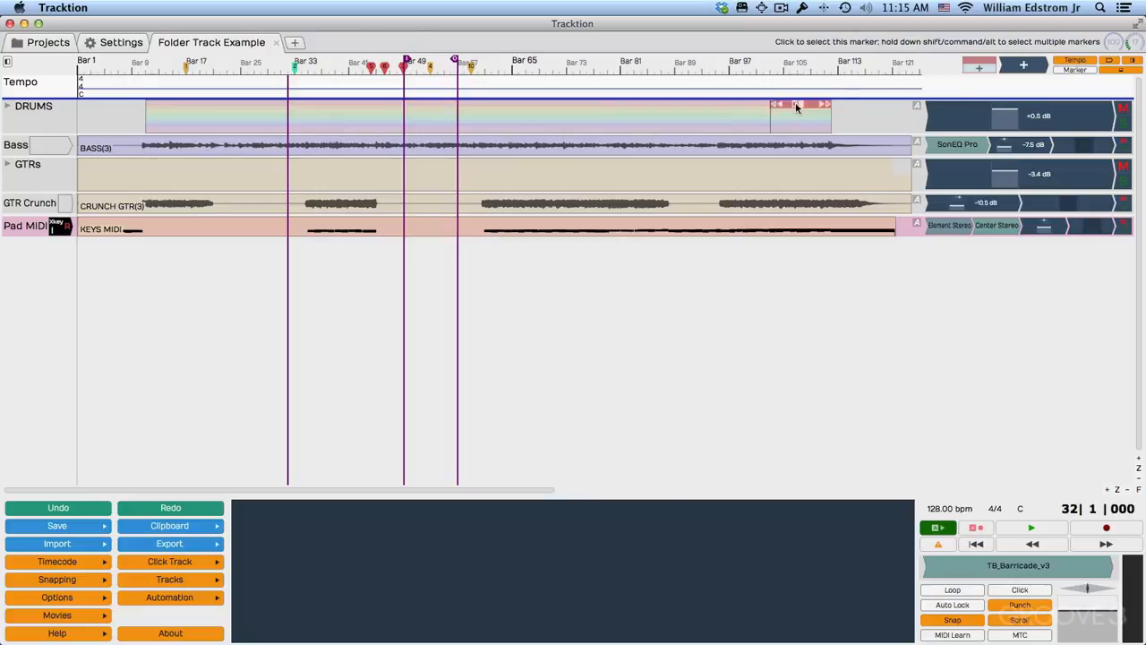
Step: Show the VCA automation curve on the DRUMS folder track
left_click(916, 106)
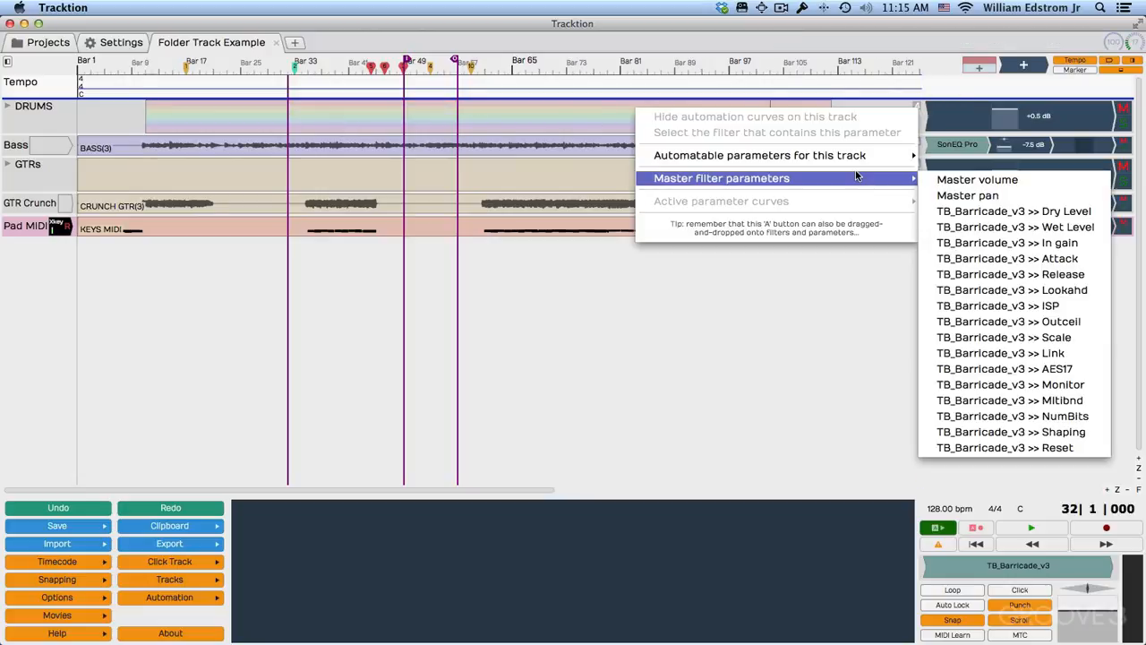
mouse_move(832, 157)
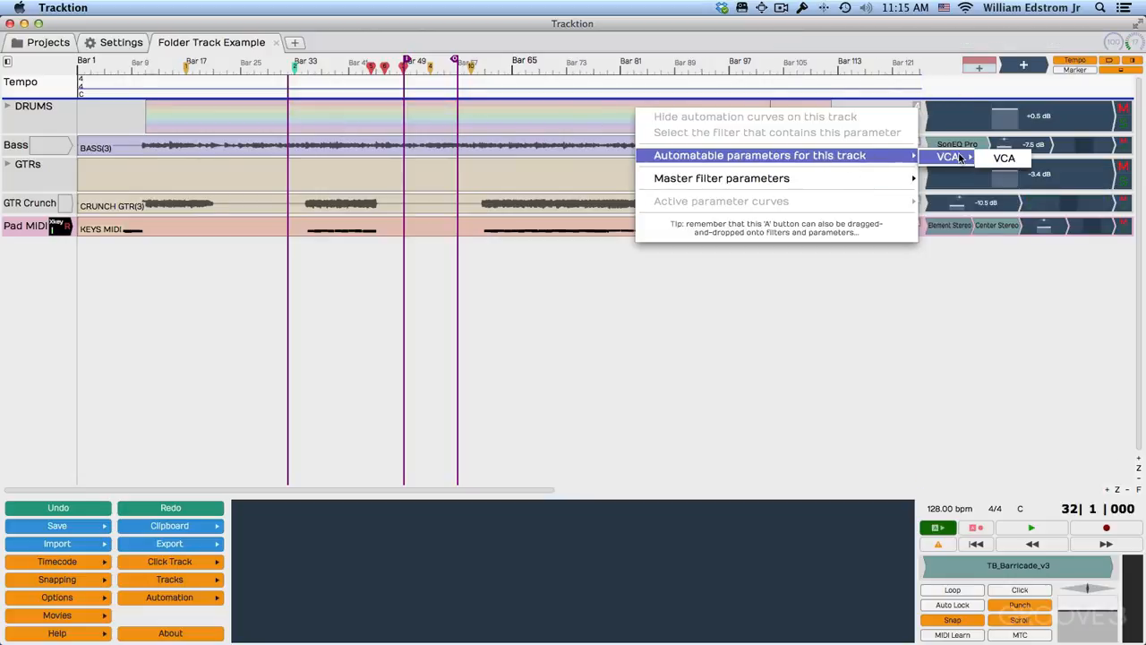
left_click(988, 157)
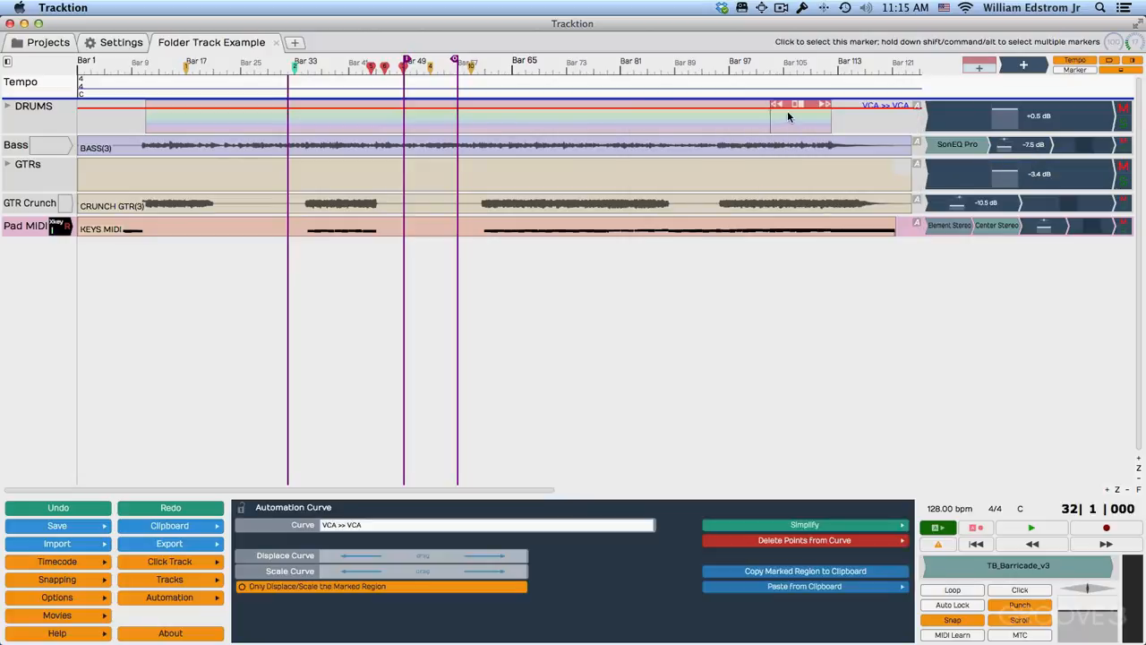
Step: Add automation points near bars 99, 106 and 113 on the DRUMS VCA curve and lower the later ones into a curved fade-out
double_click(838, 108)
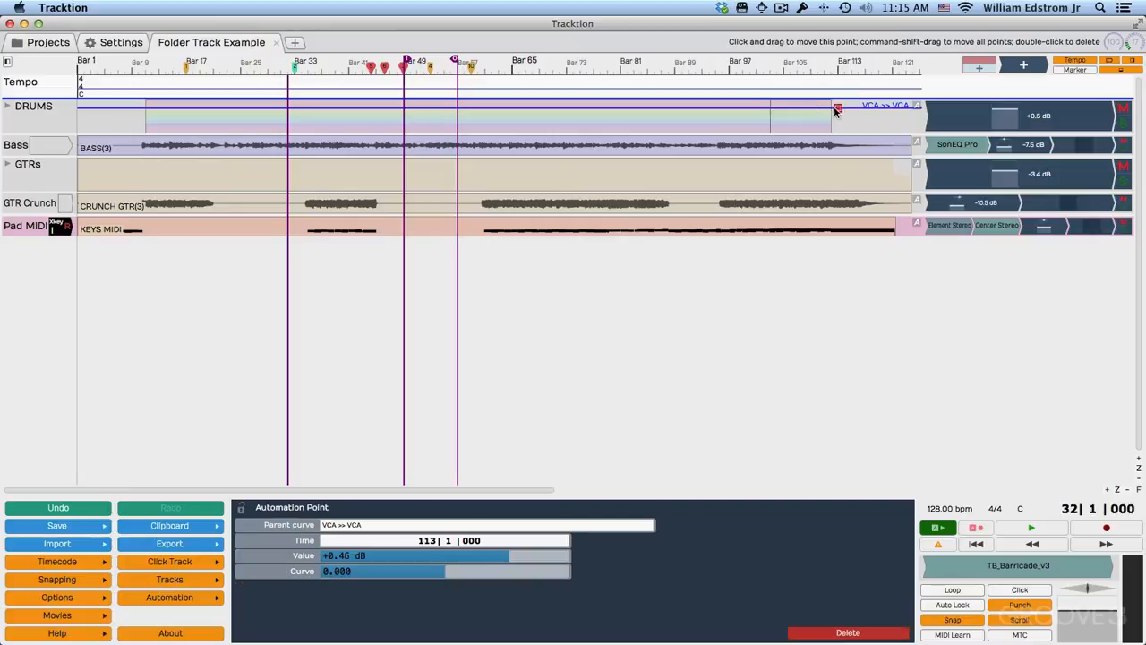
double_click(796, 108)
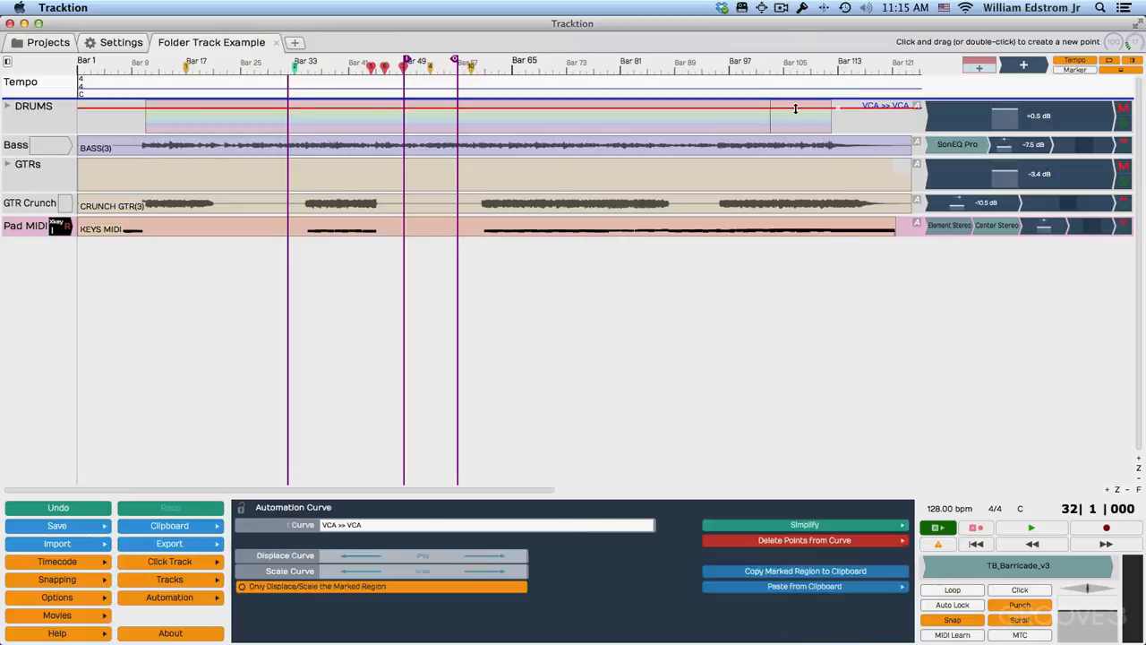
double_click(742, 108)
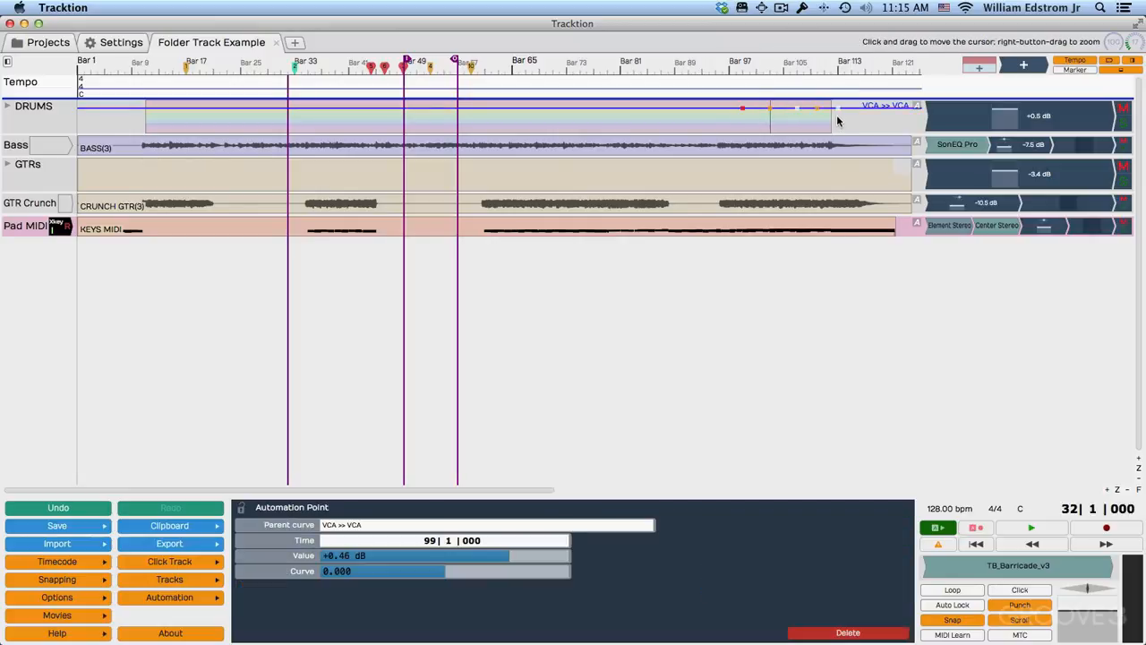
left_click_drag(837, 108, 807, 125)
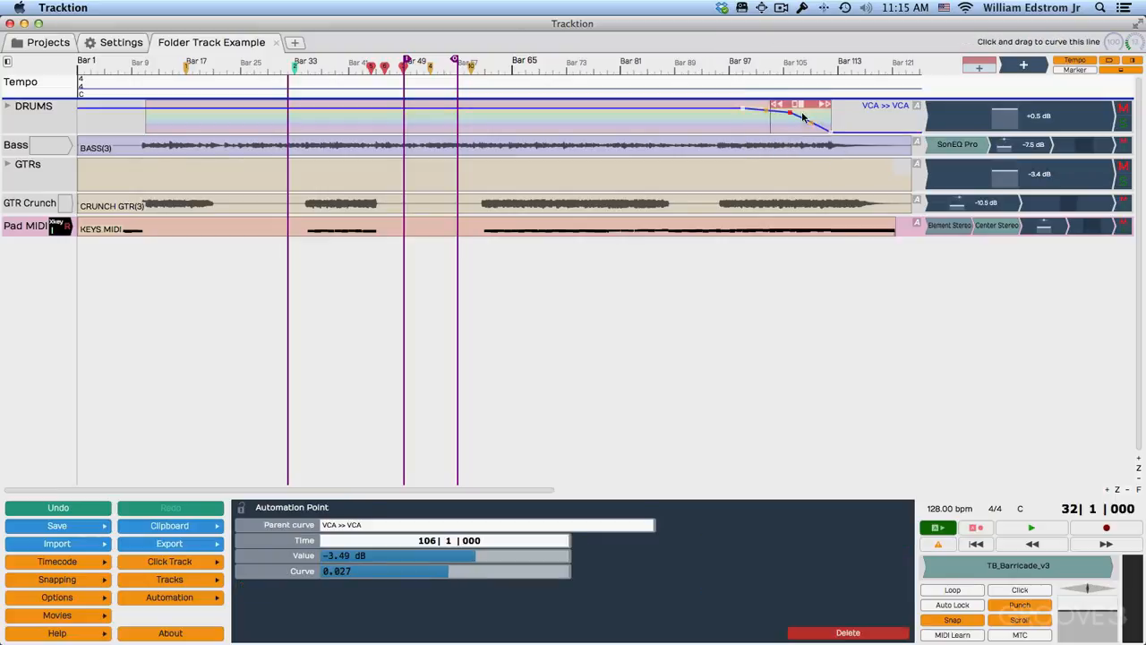
Step: Solo the DRUMS folder and play back the VCA fade-out from about bar 106
left_click(1124, 125)
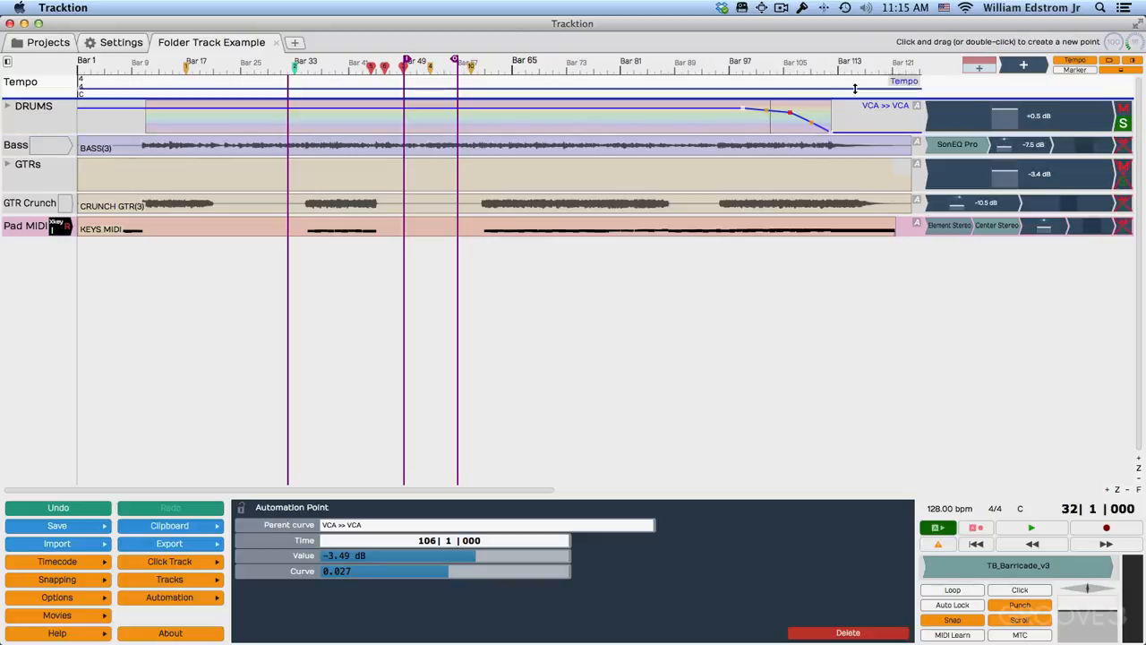
left_click(789, 85)
key("space")
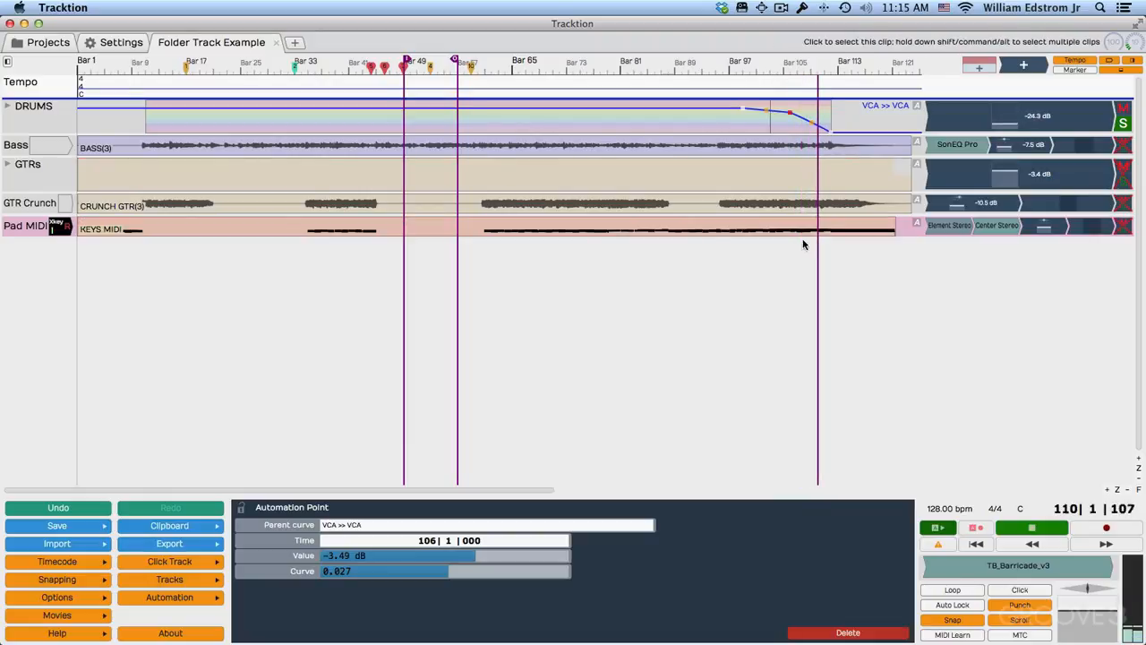
key("space")
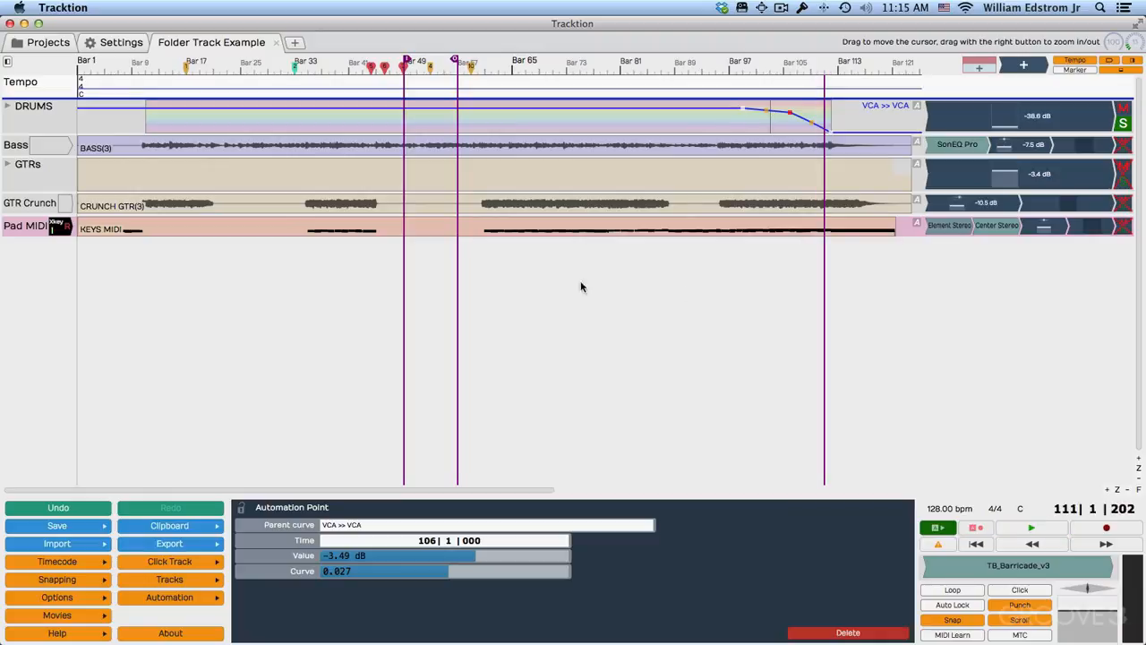
Step: Expand the DRUMS folder, select its collection clip spanning bars 57 to 103, and place the cursor at bar 76
left_click(7, 106)
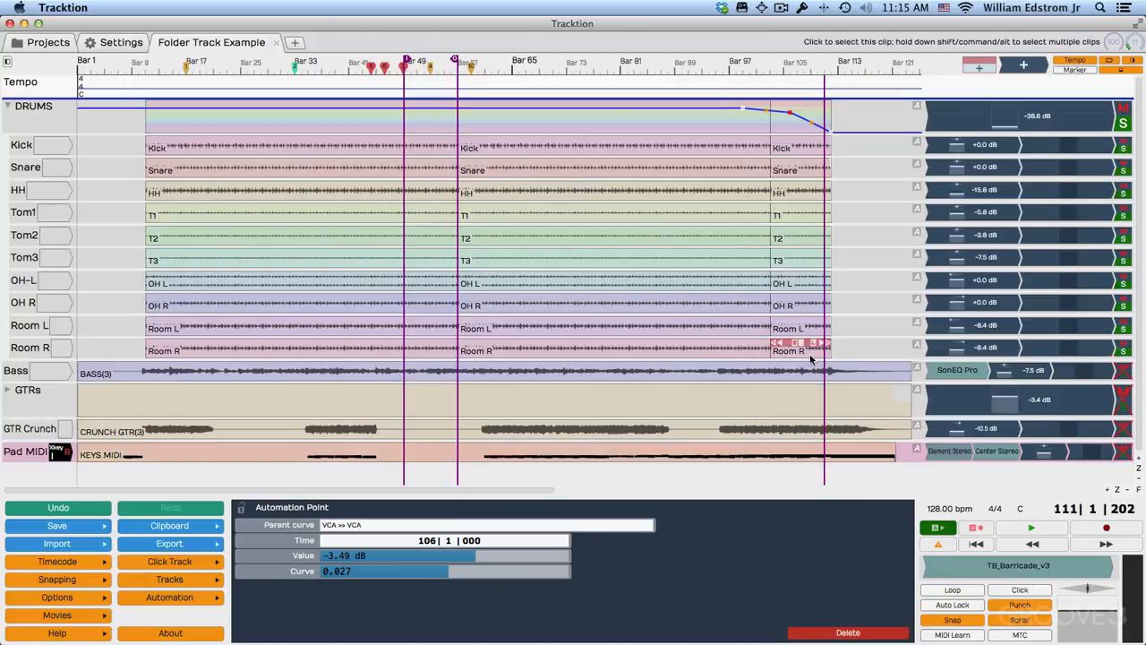
left_click(672, 128)
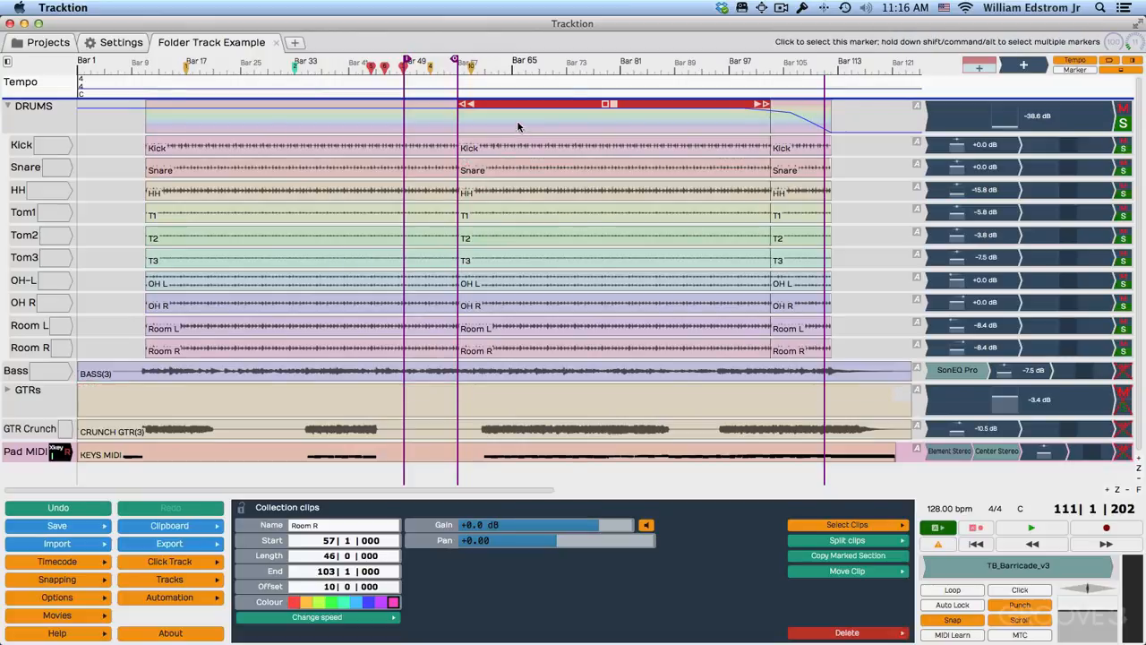
left_click(470, 132)
left_click_drag(470, 131, 587, 125)
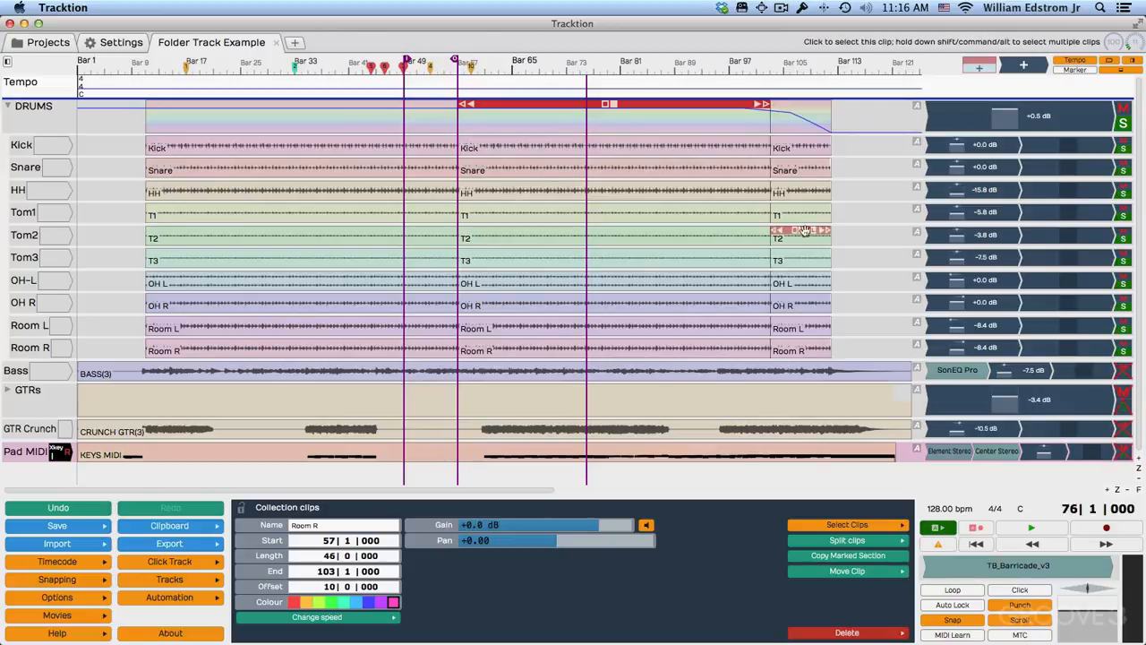
Step: Move the last drum collection clip to start at bar 106 and undo the move
left_click_drag(810, 104, 830, 106)
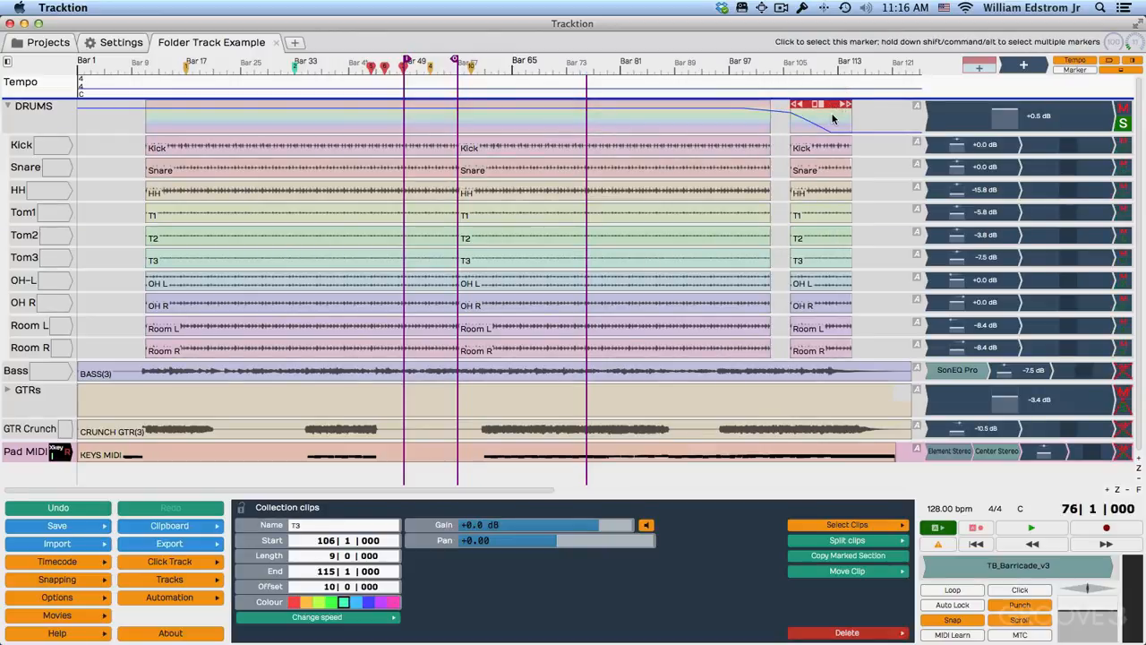
key("super+z")
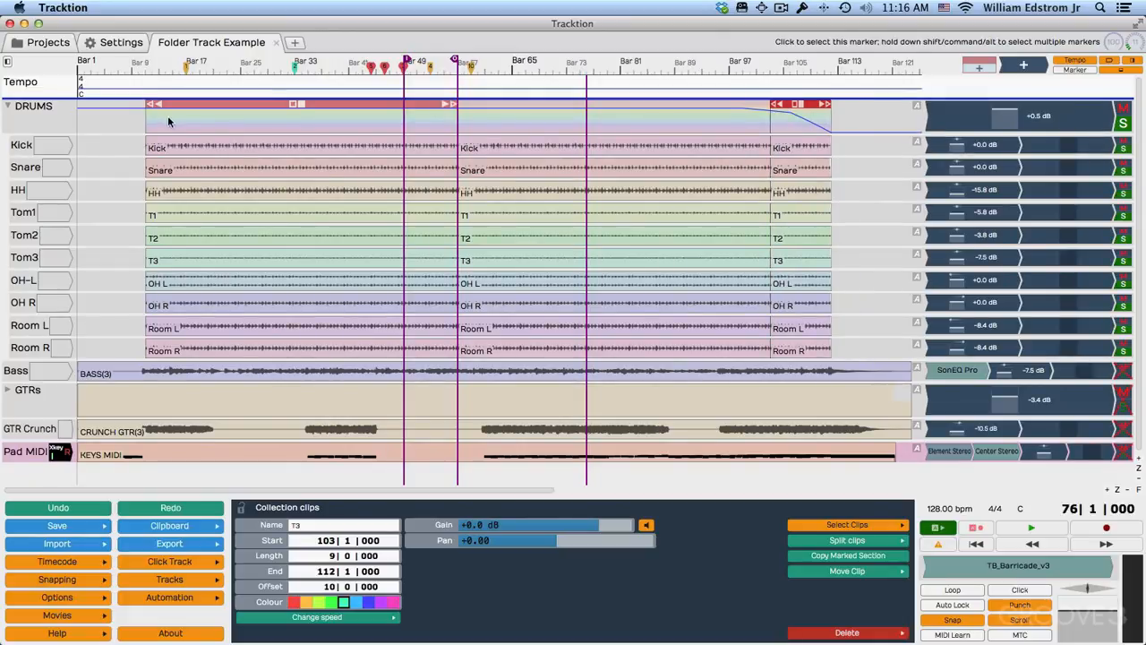
Step: Split the first DRUMS collection clip at bar 25 across all the drum tracks
left_click(167, 115)
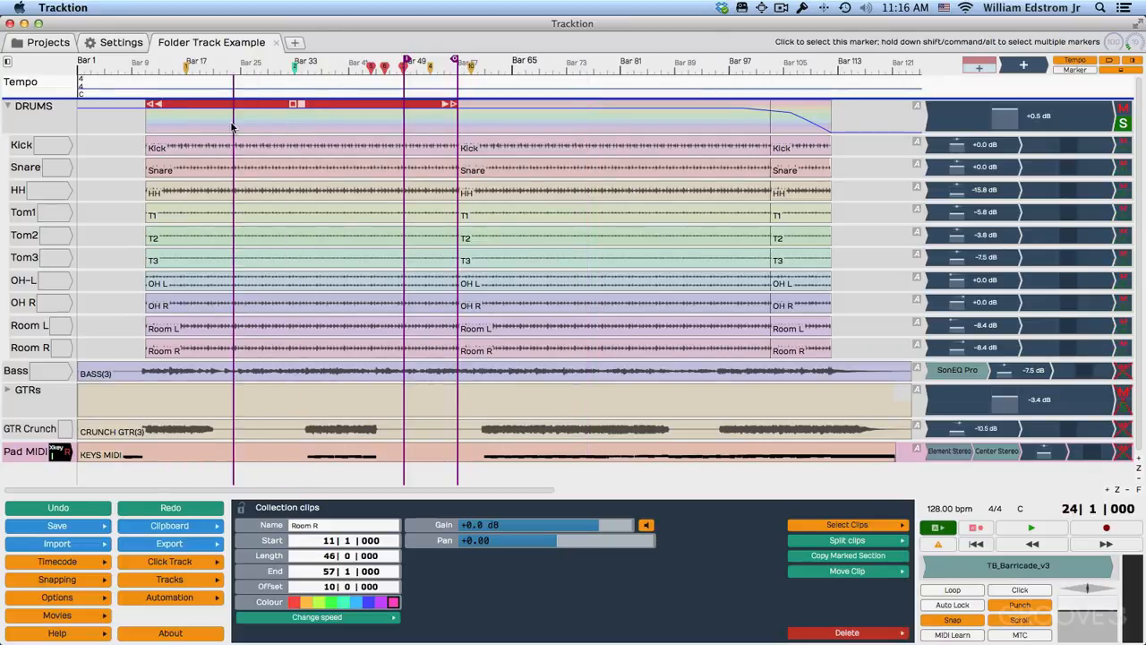
mouse_move(231, 126)
left_mouse_down()
mouse_move(261, 133)
mouse_move(216, 133)
mouse_move(238, 134)
left_mouse_up()
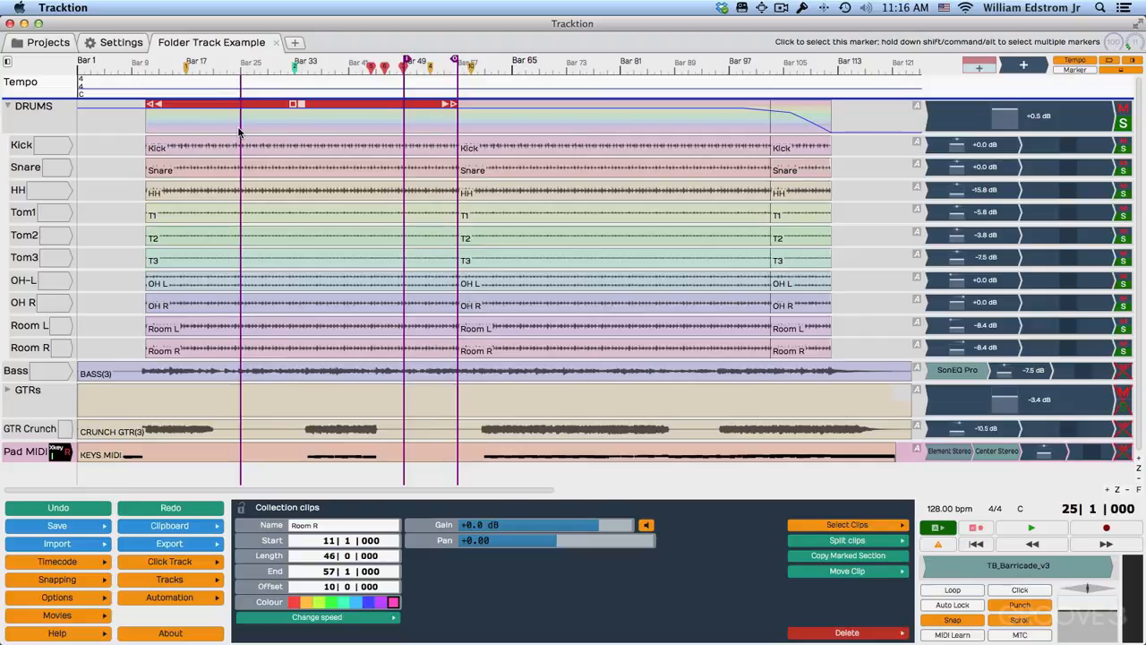
key("slash")
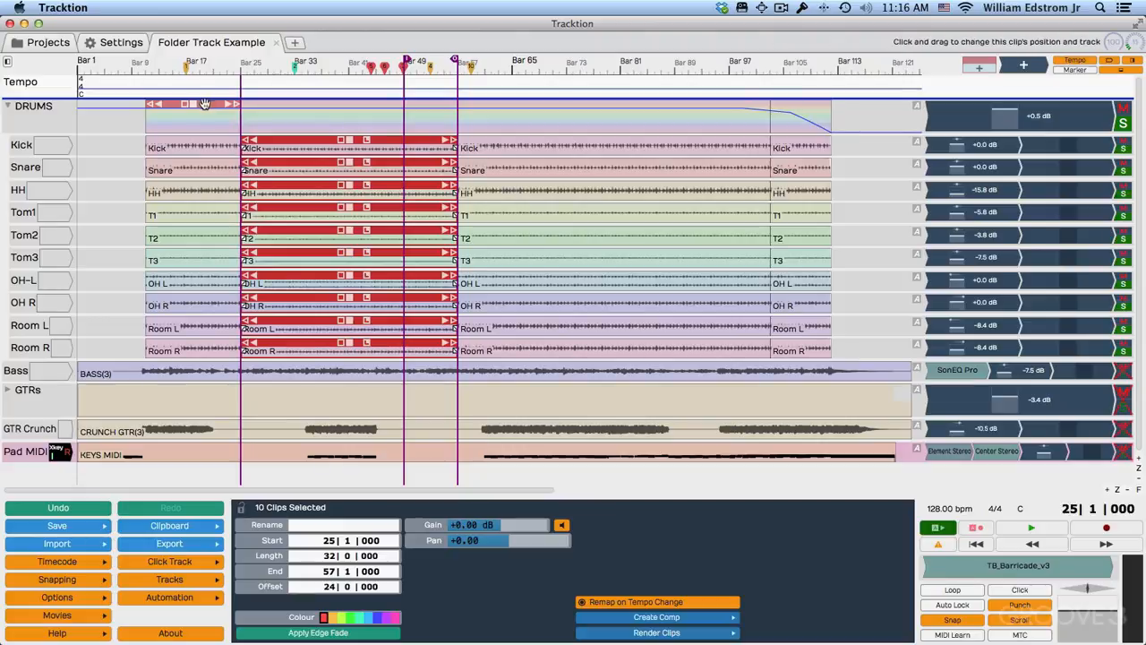
Step: Try moving, slipping and extending the start of the drum collection clip spanning bars 11 to 25, undoing the edits
left_click(203, 102)
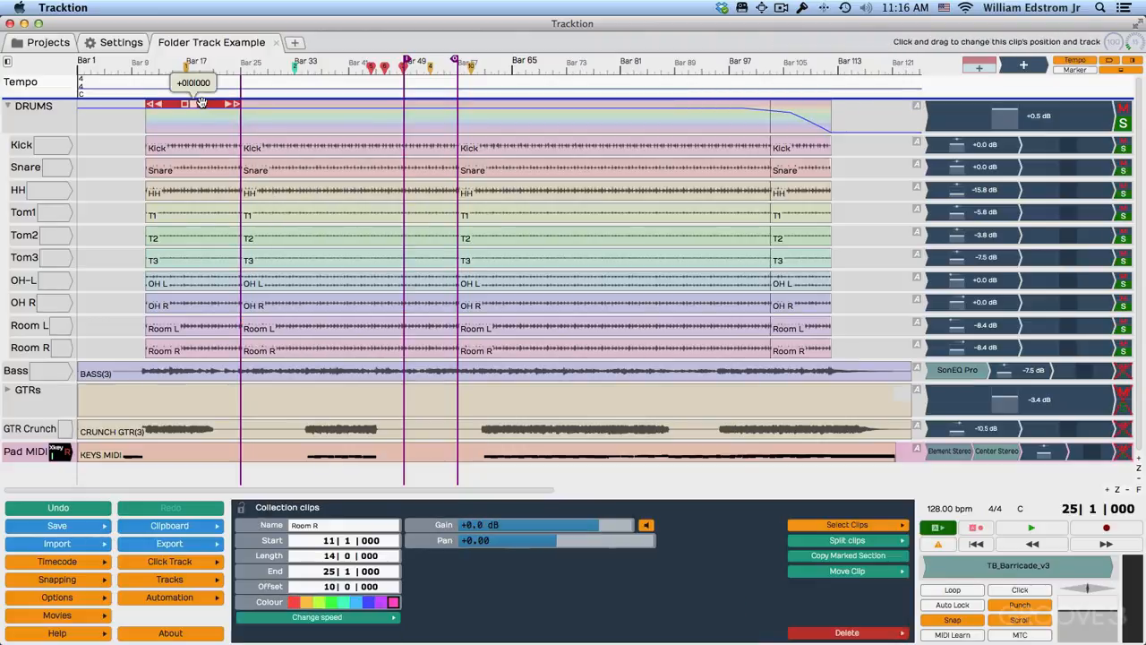
left_click_drag(202, 102, 175, 103)
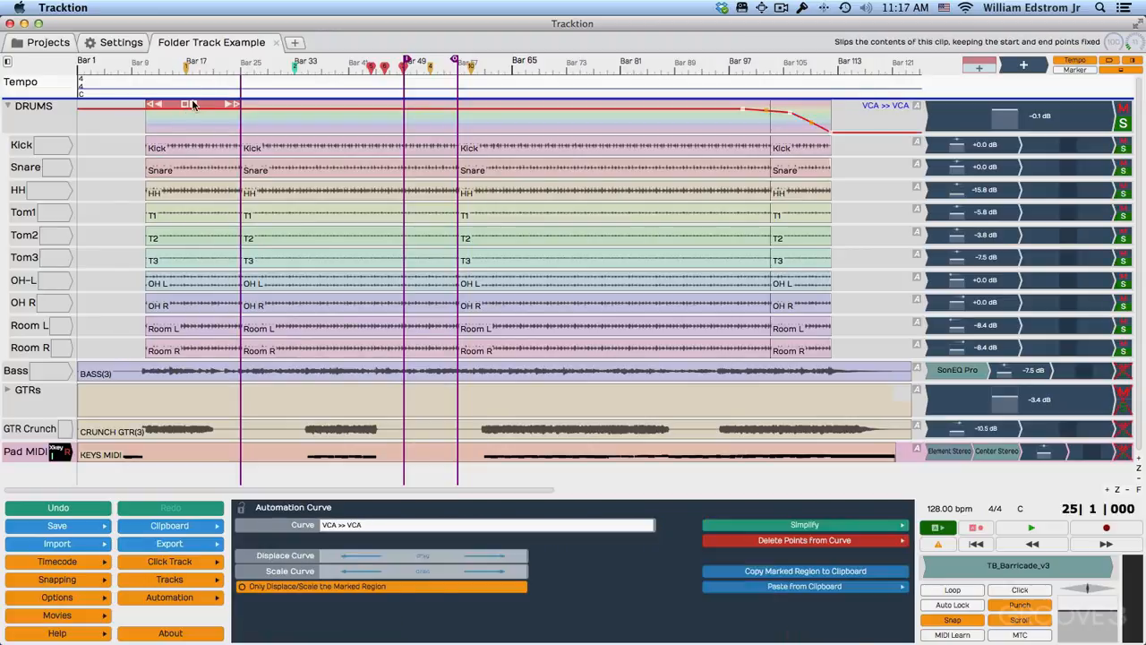
left_click_drag(192, 104, 160, 106)
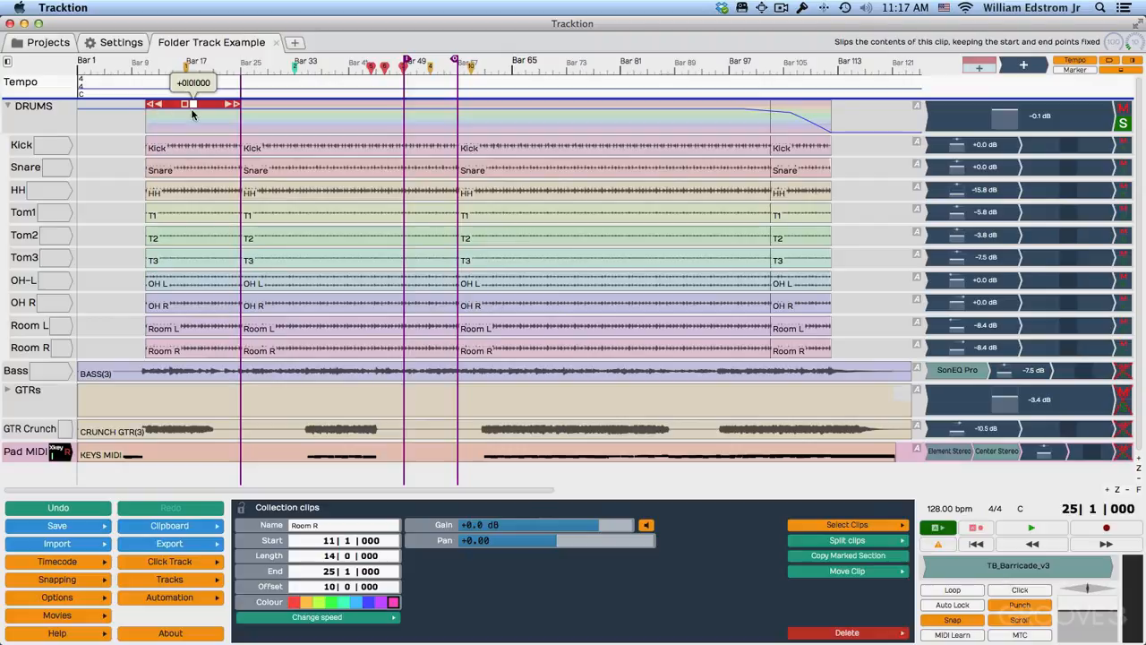
key("super+z")
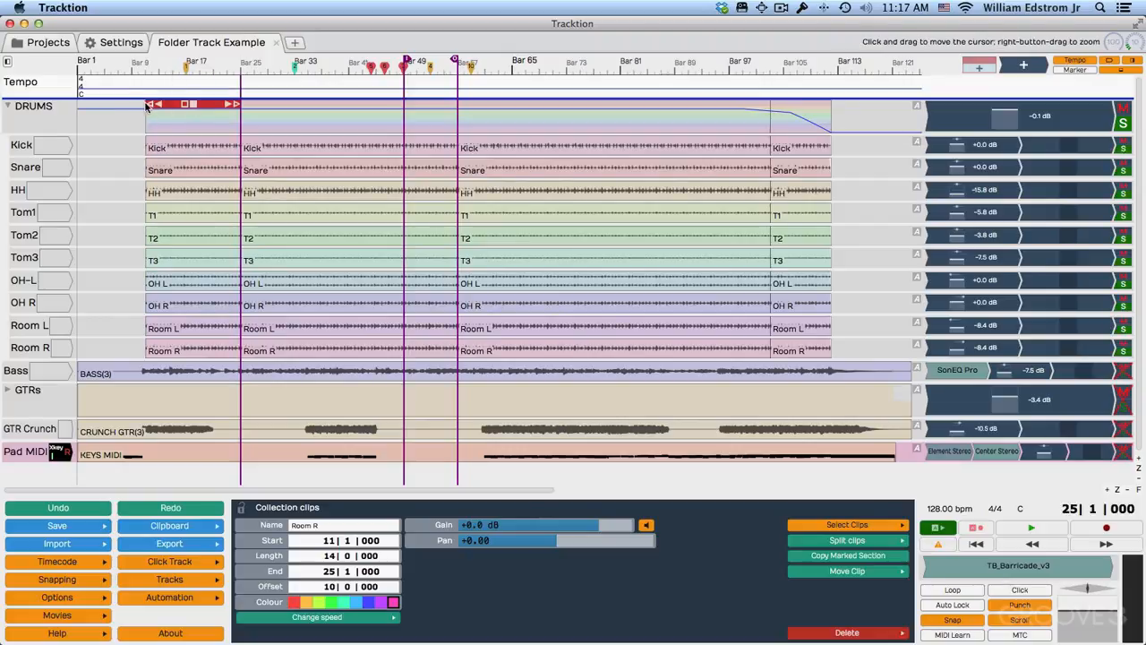
left_click_drag(149, 104, 124, 106)
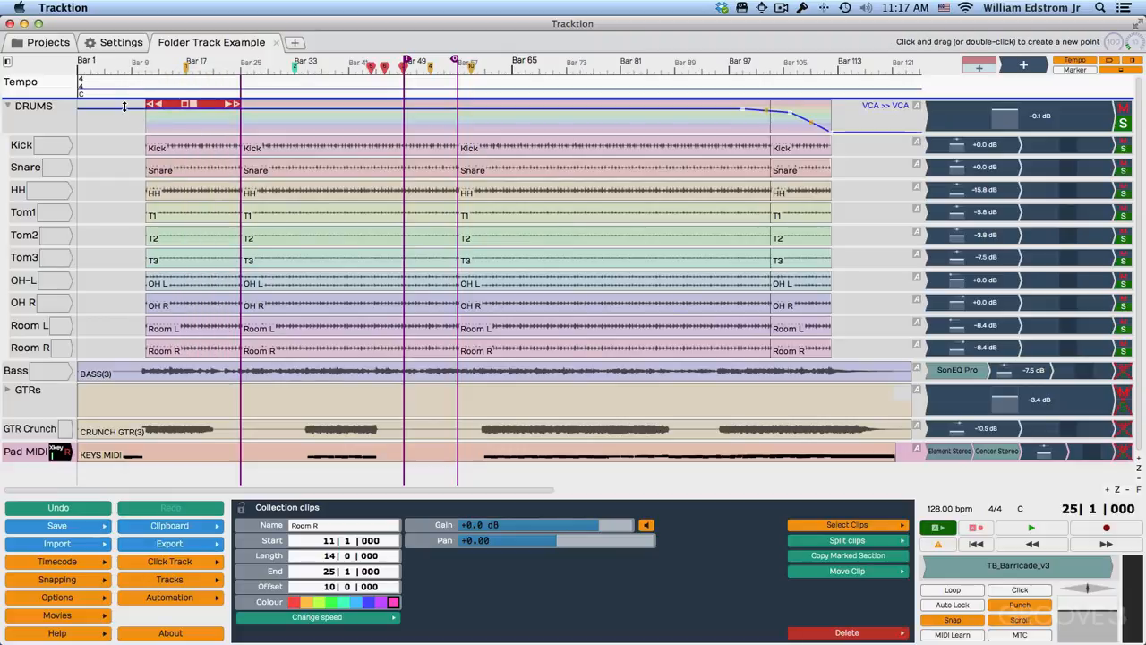